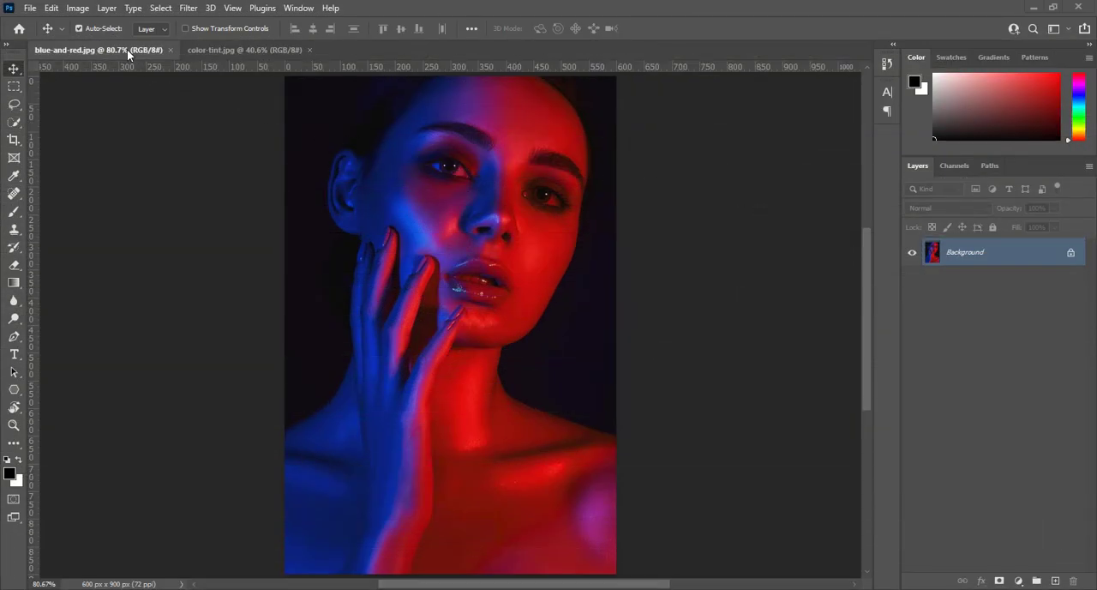
# Duplicate the Background layer of the blue-and-red portrait and select the new copy.
pyautogui.hotkey('ctrl', 'j')
pyautogui.hotkey('ctrl', 'j')
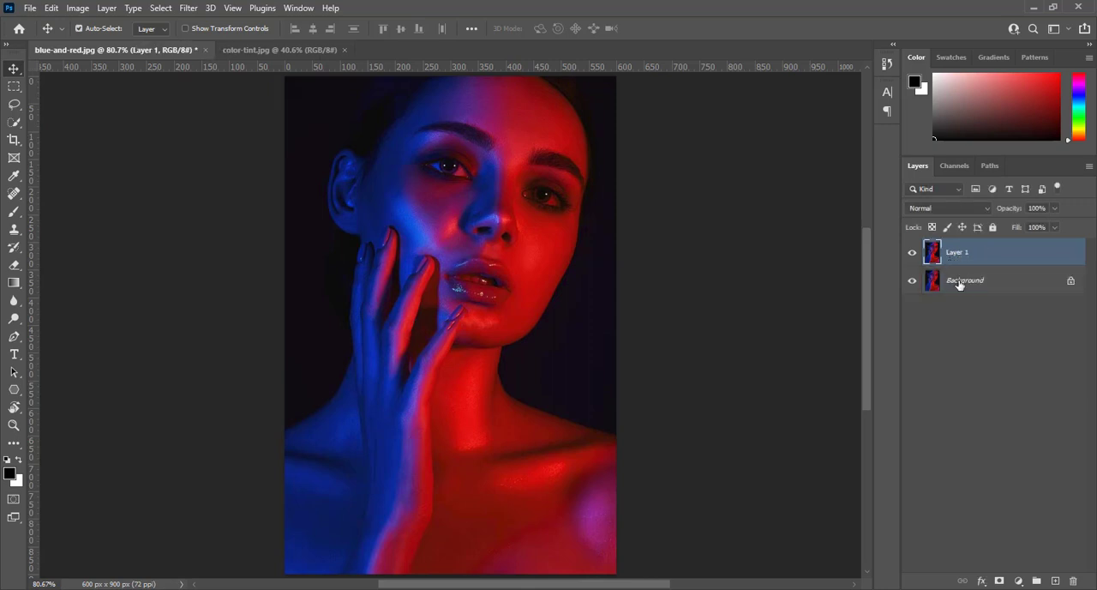
pyautogui.click(961, 284)
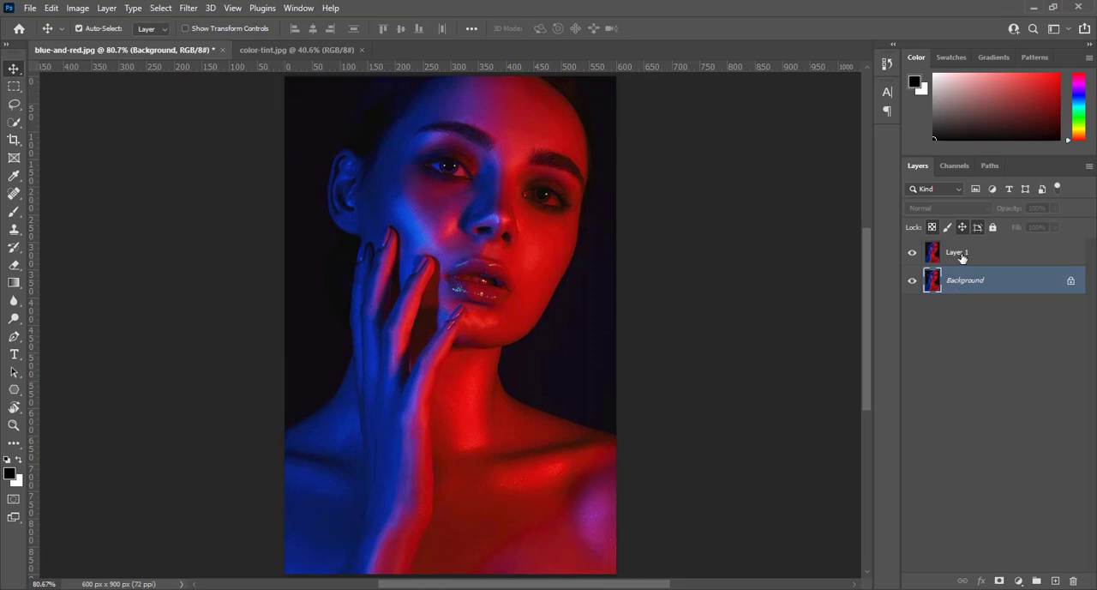
pyautogui.click(961, 254)
# Duplicate Layer 1 and desaturate the new copy to grayscale.
pyautogui.hotkey('ctrl', 'j')
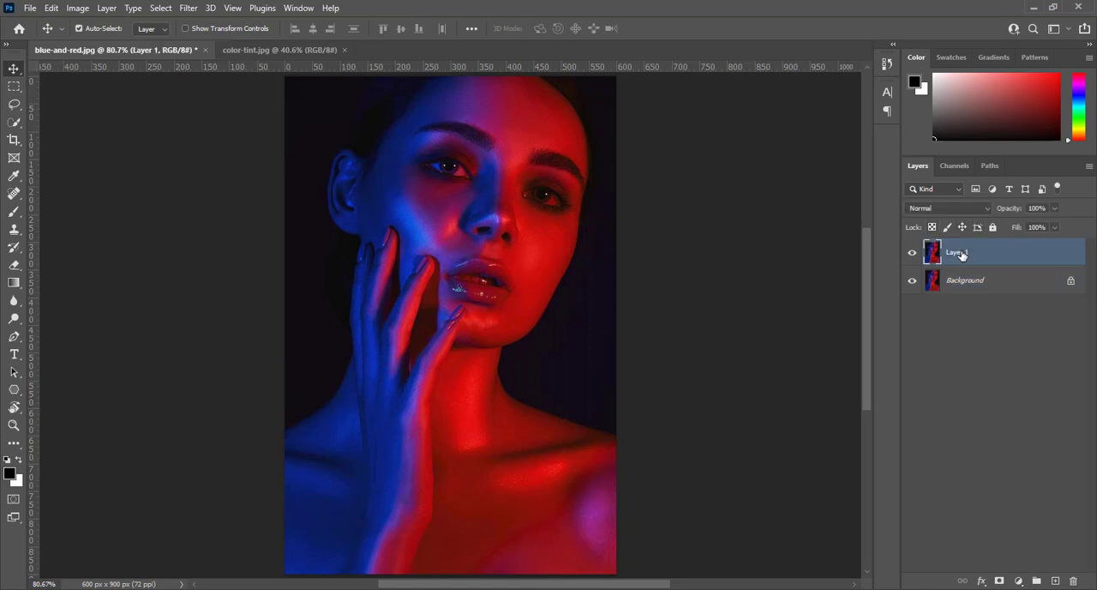
pyautogui.hotkey('ctrl', 'shift', 'u')
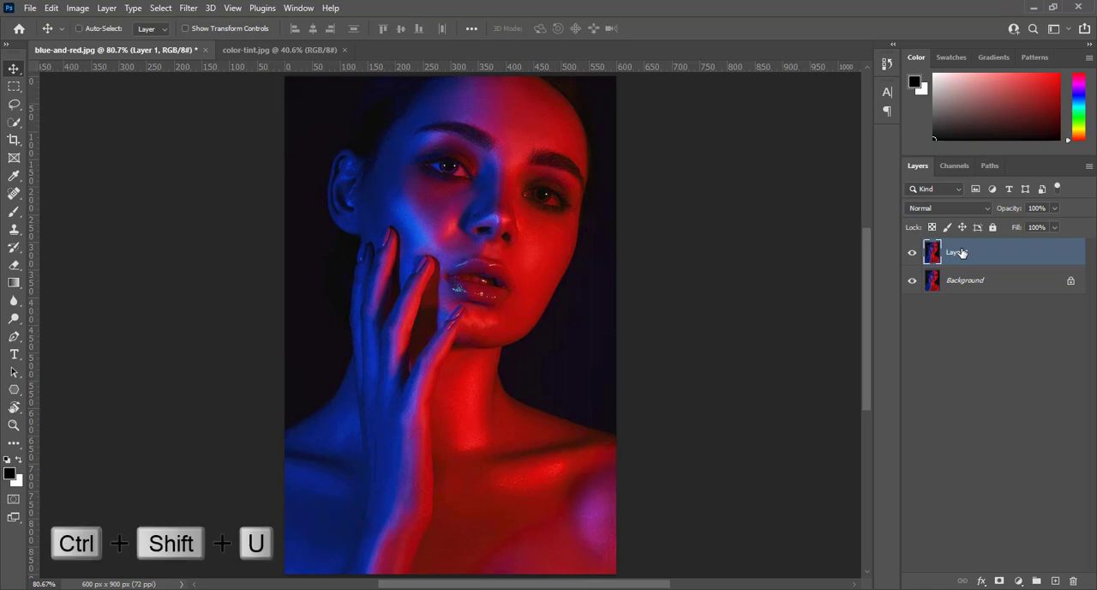
pyautogui.hotkey('ctrl', 'j')
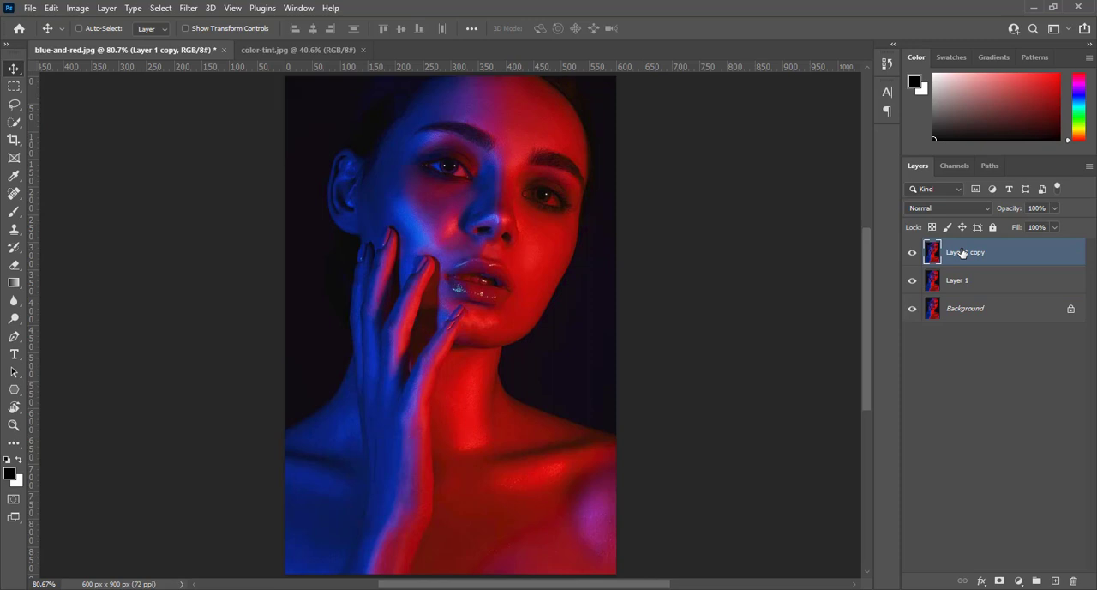
pyautogui.hotkey('ctrl', 'shift', 'u')
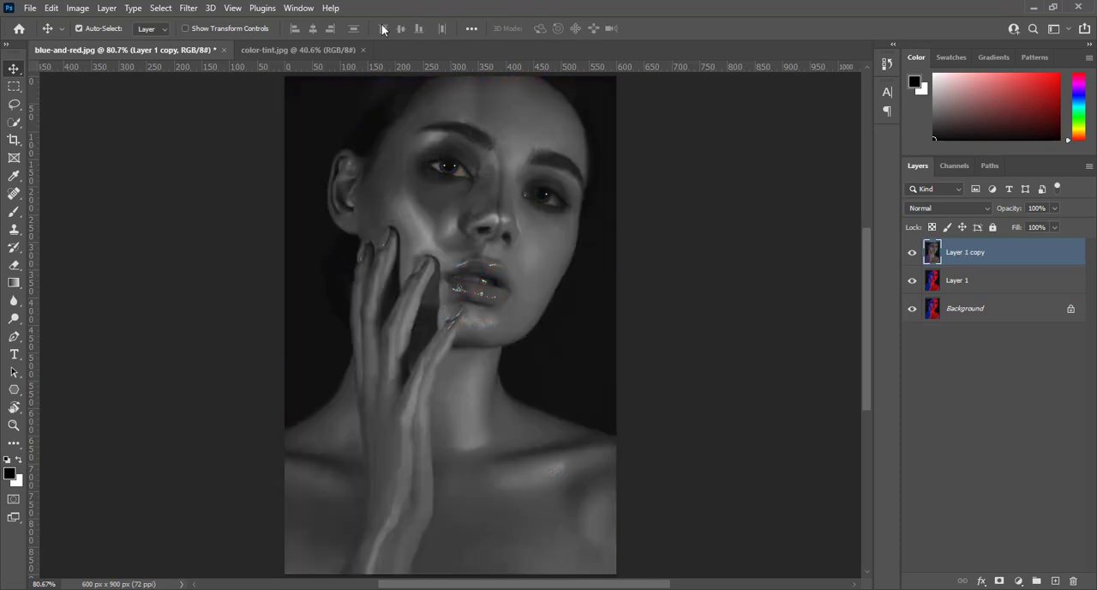
pyautogui.click(74, 10)
pyautogui.moveTo(68, 47)
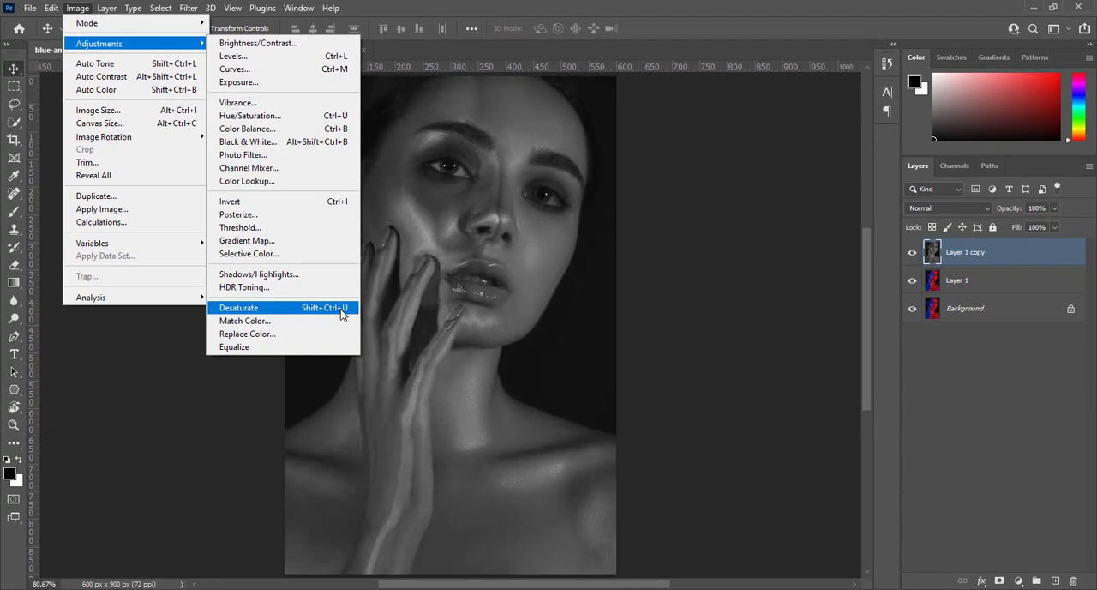
pyautogui.click(498, 12)
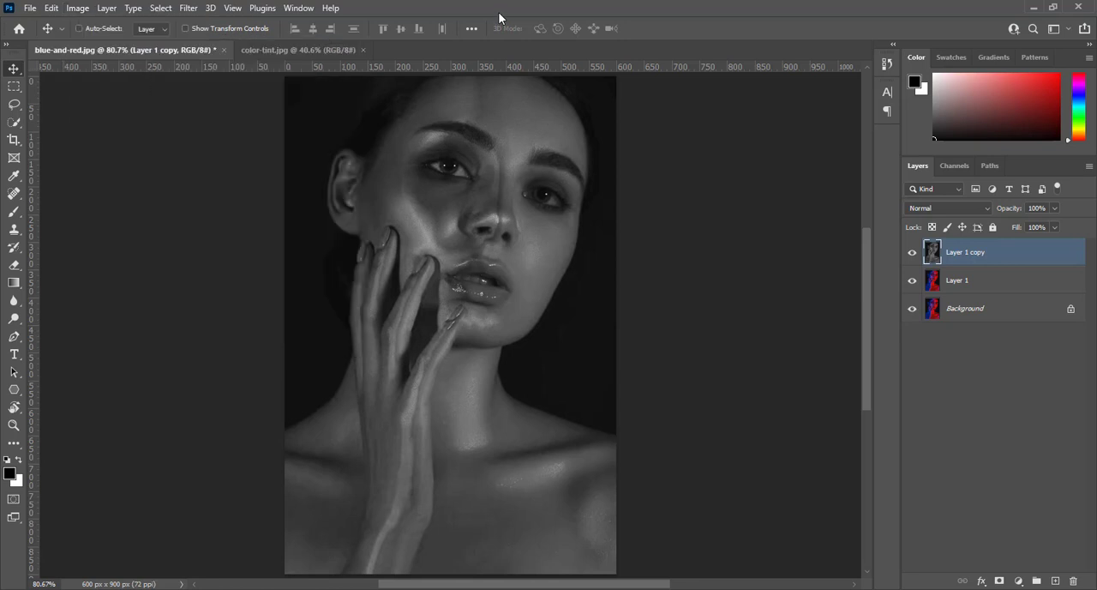
pyautogui.hotkey('ctrl', 'l')
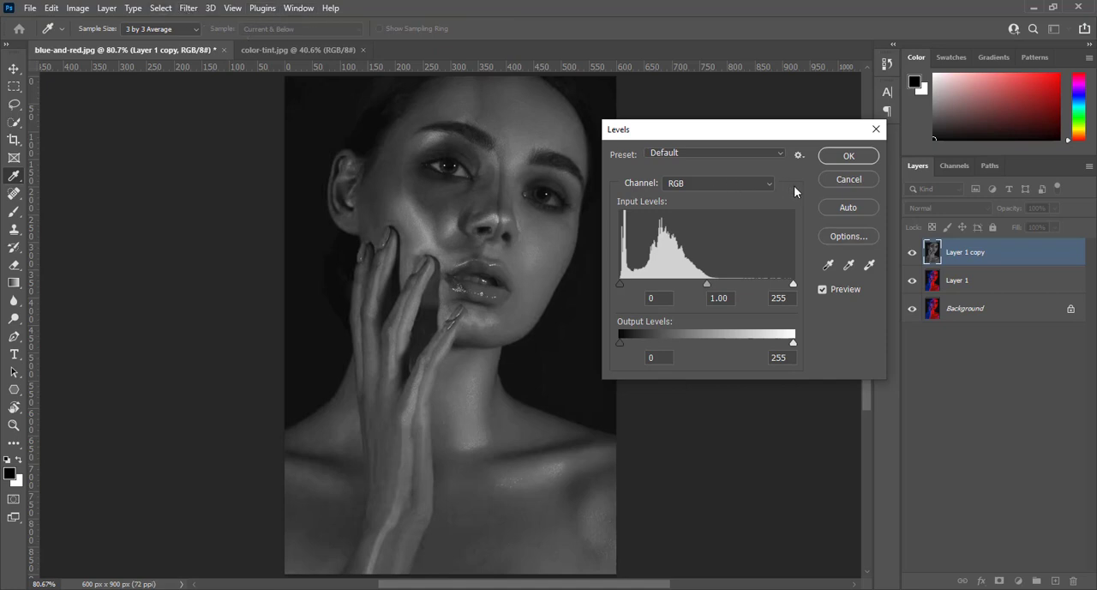
pyautogui.click(825, 181)
# Brighten the desaturated copy with Levels, setting the white input level to 143, and compare it with the coloured layer beneath.
pyautogui.click(77, 8)
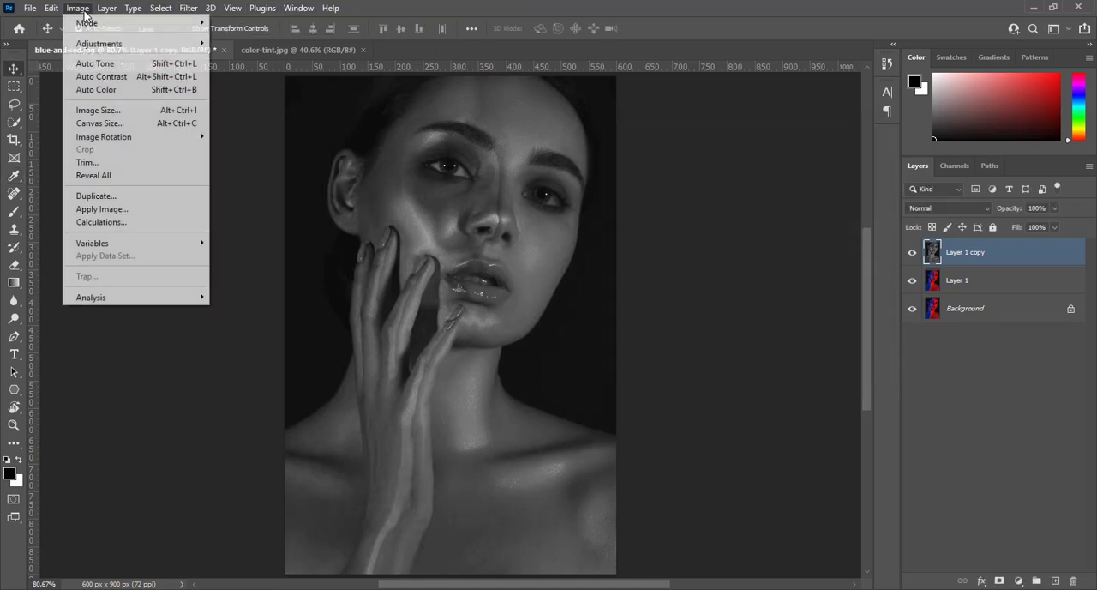
pyautogui.moveTo(99, 44)
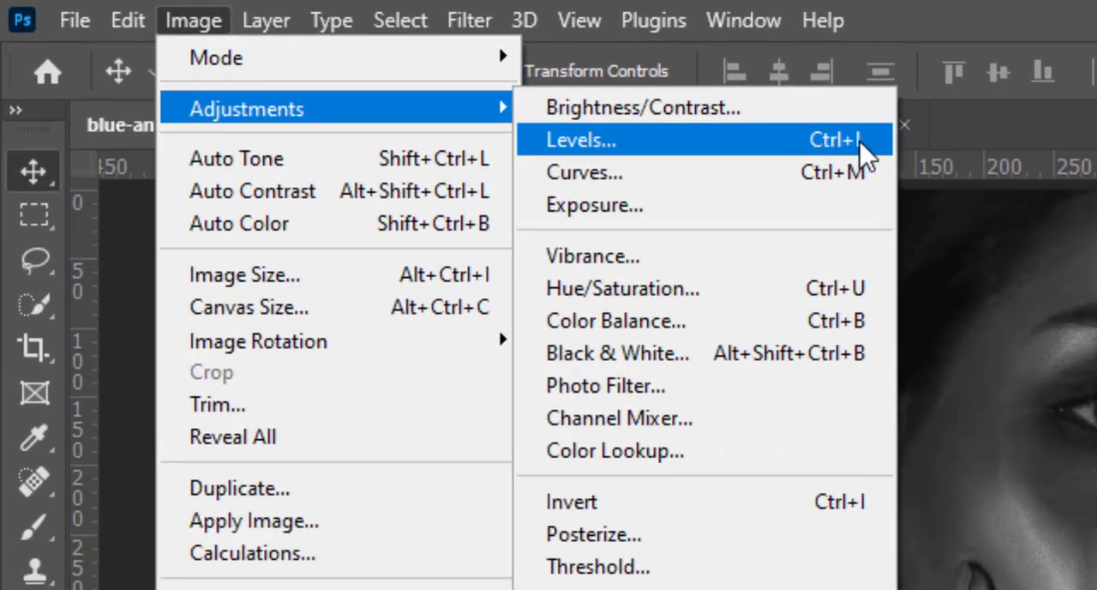
pyautogui.click(835, 144)
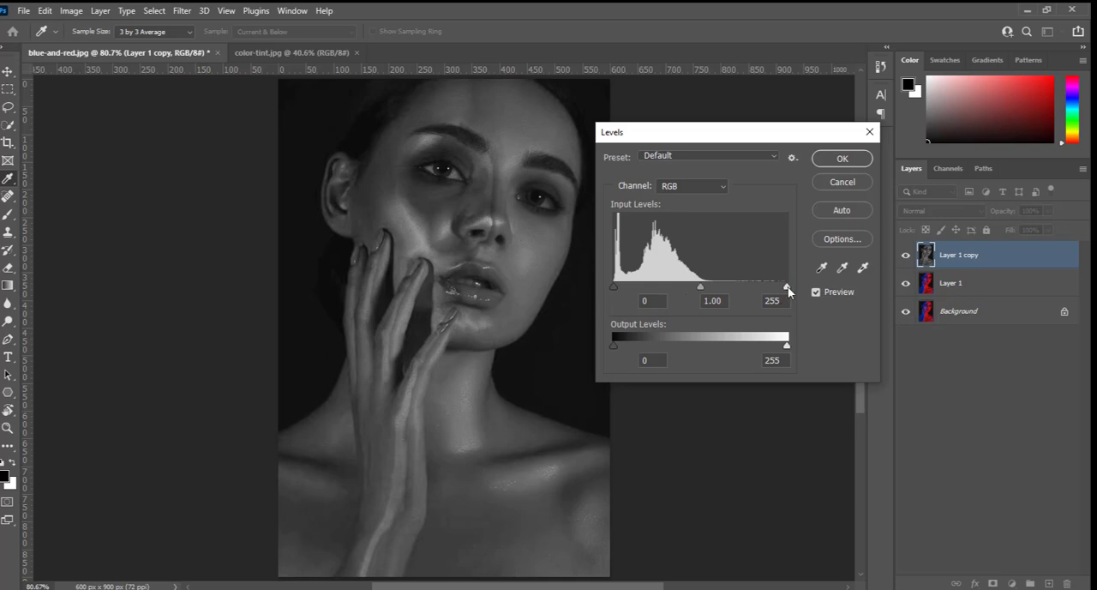
pyautogui.moveTo(788, 287); pyautogui.dragTo(711, 286)
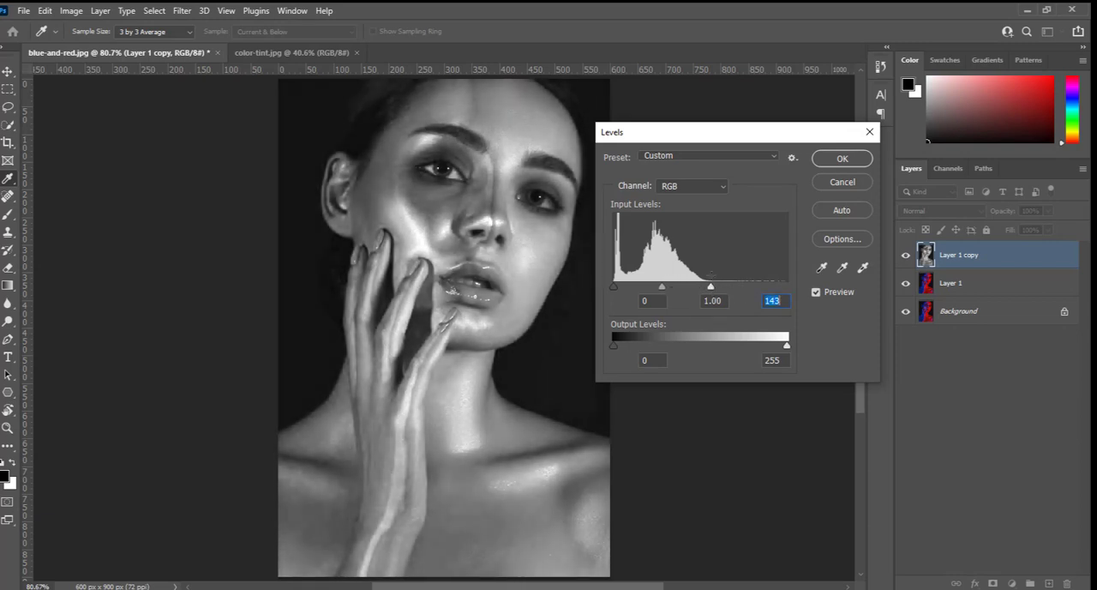
pyautogui.moveTo(705, 213); pyautogui.dragTo(794, 273)
pyautogui.moveTo(710, 287); pyautogui.dragTo(711, 287)
pyautogui.click(712, 288)
pyautogui.click(616, 285)
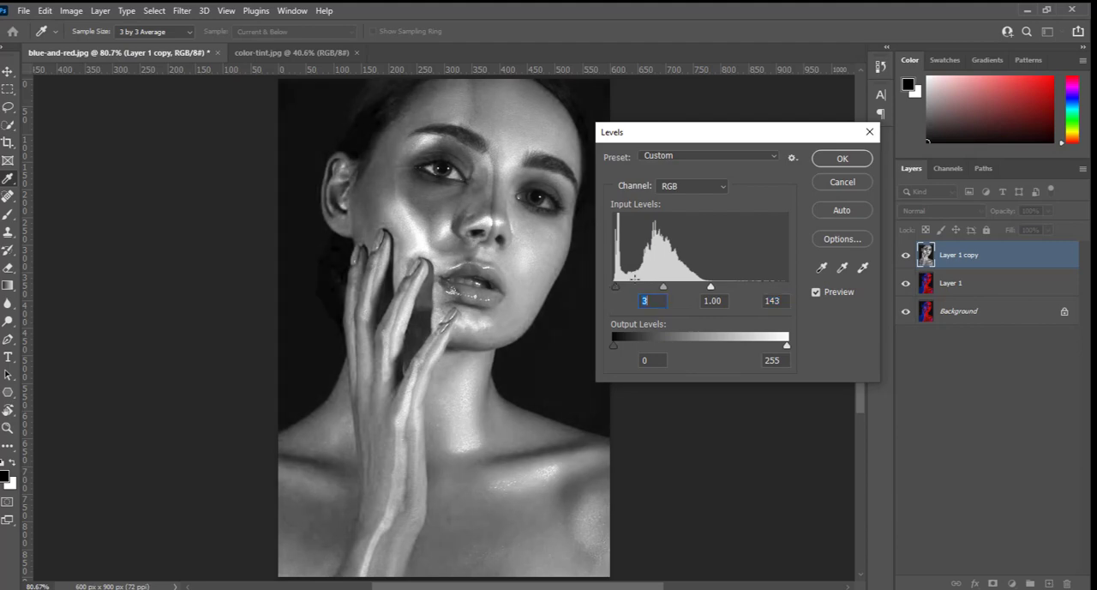
pyautogui.click(831, 160)
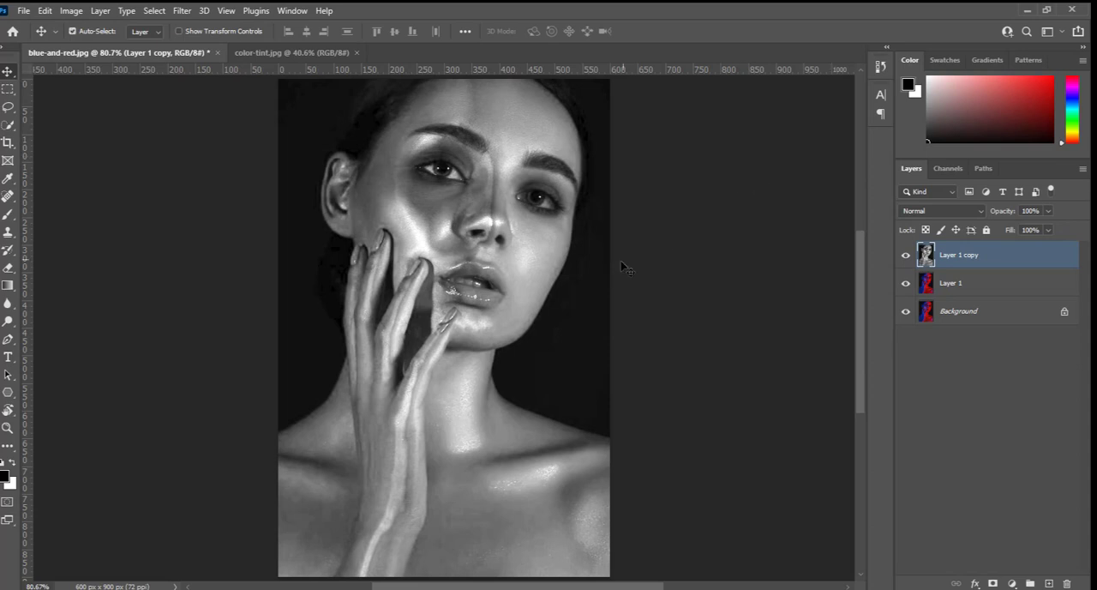
pyautogui.click(906, 254)
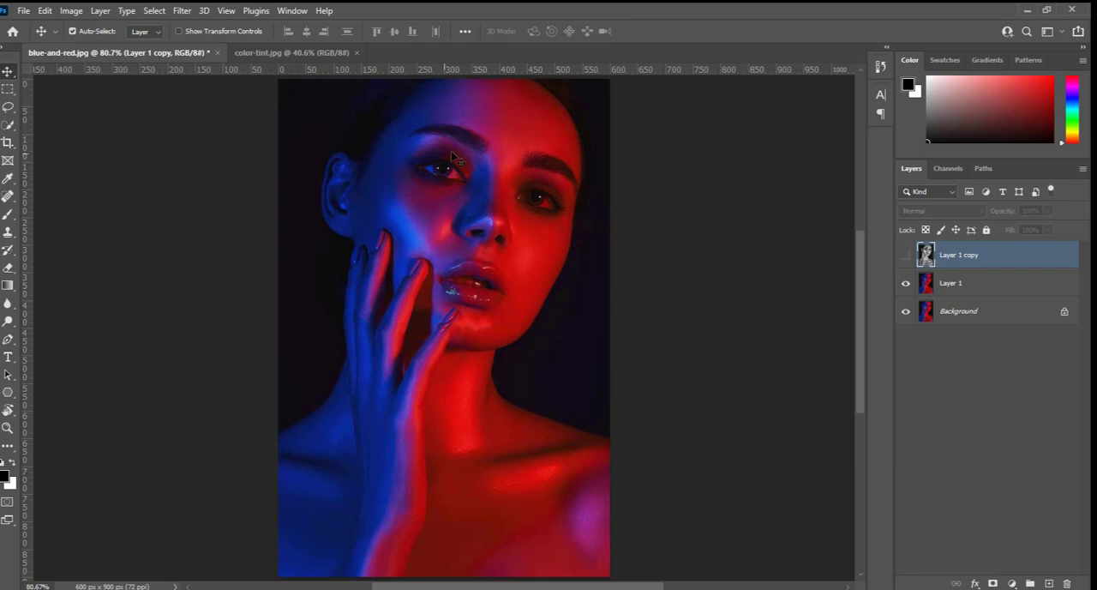
pyautogui.click(906, 255)
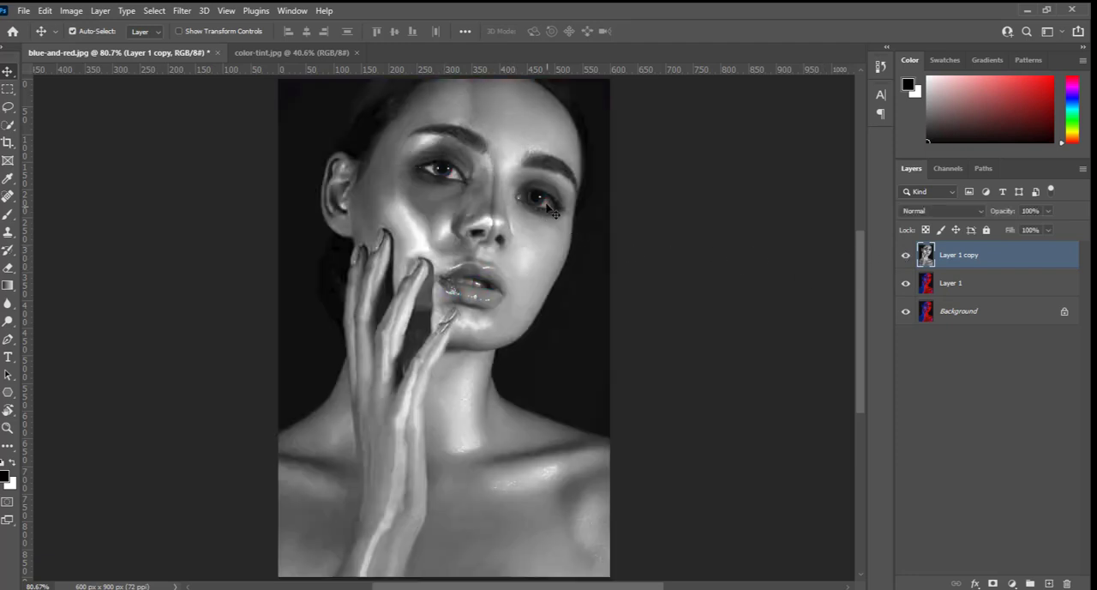
# Apply the Colorize neural filter to the grayscale copy, with the output set to New Layer.
pyautogui.click(181, 12)
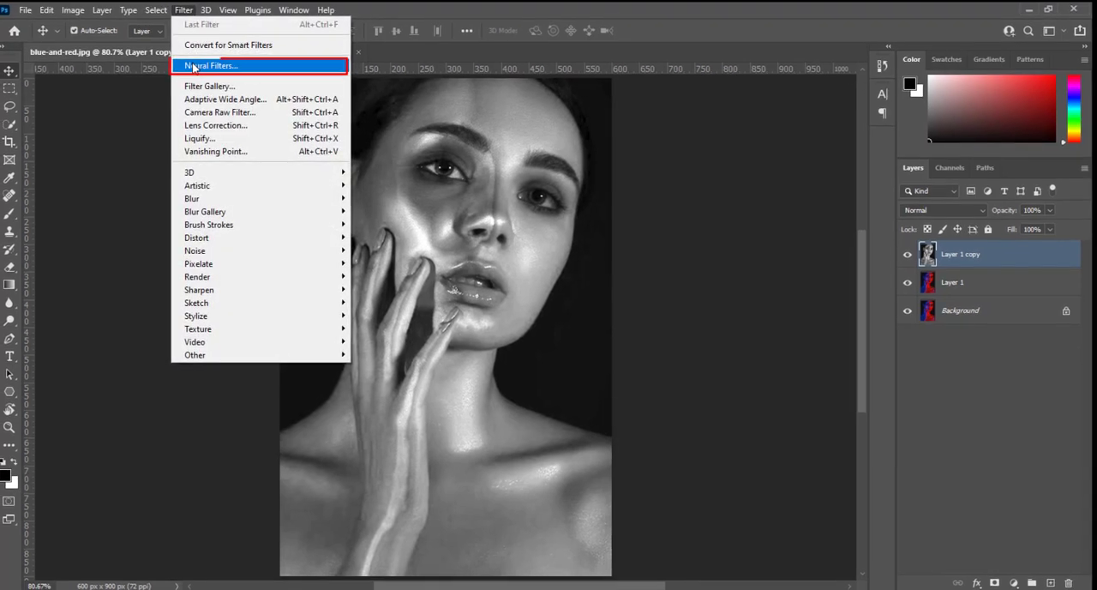
pyautogui.click(197, 65)
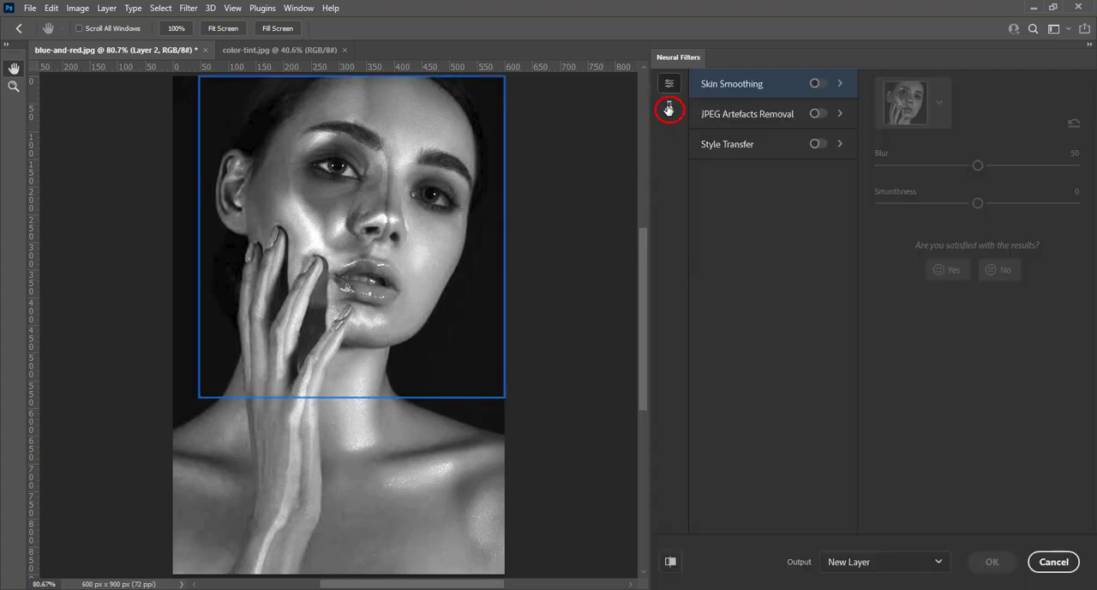
pyautogui.click(668, 107)
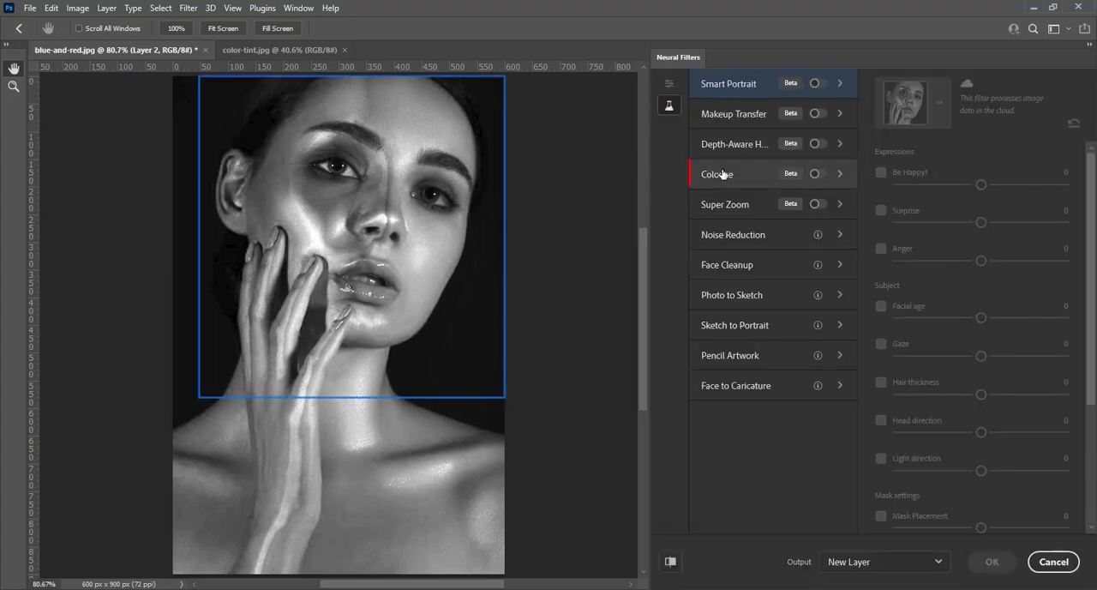
pyautogui.click(817, 174)
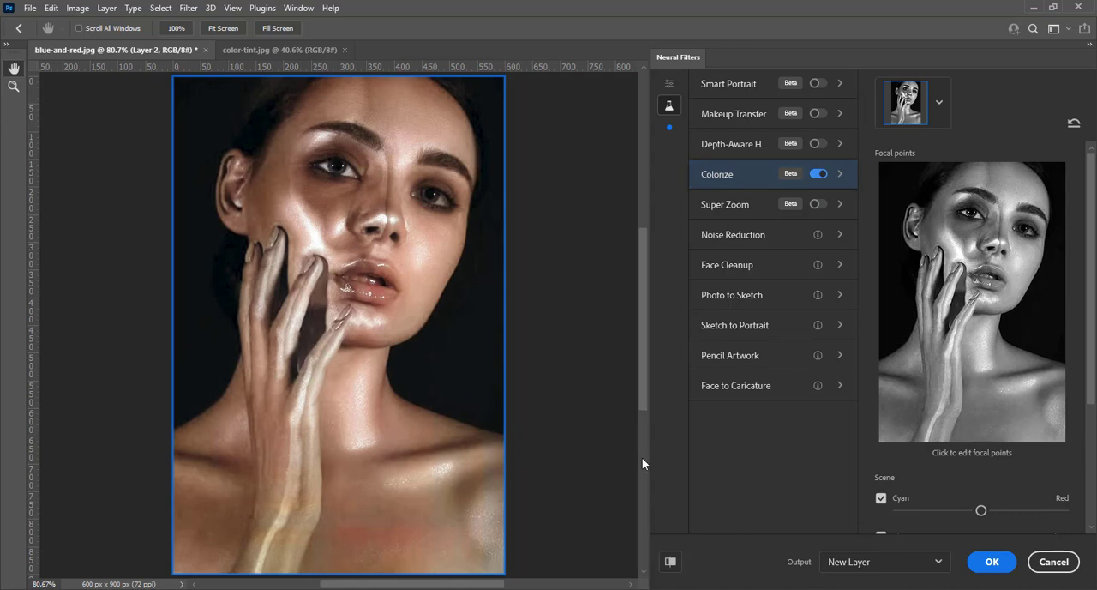
pyautogui.click(991, 564)
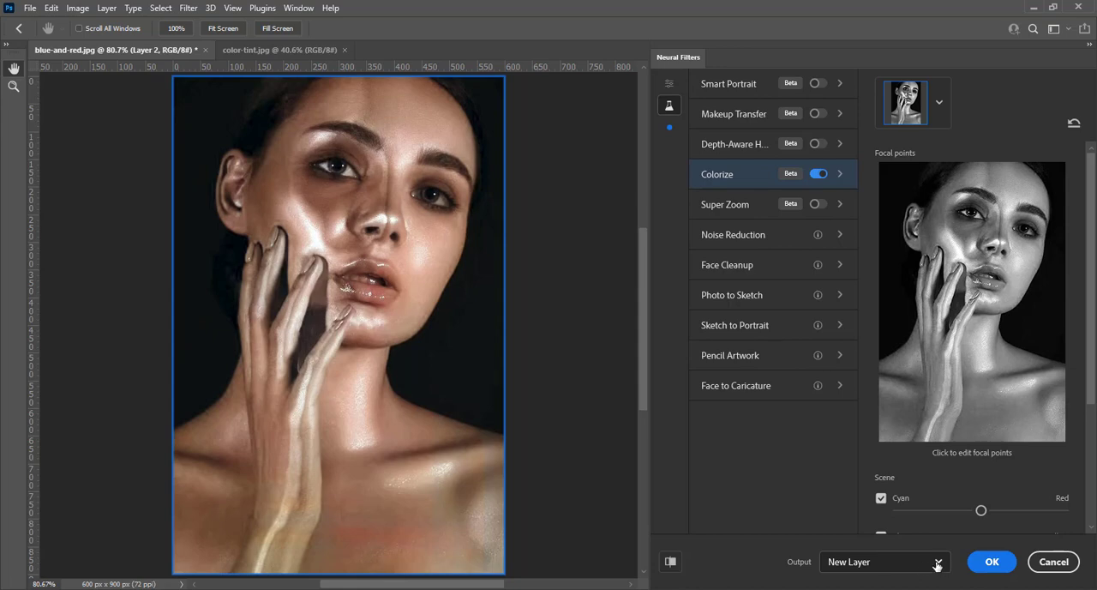
pyautogui.click(990, 564)
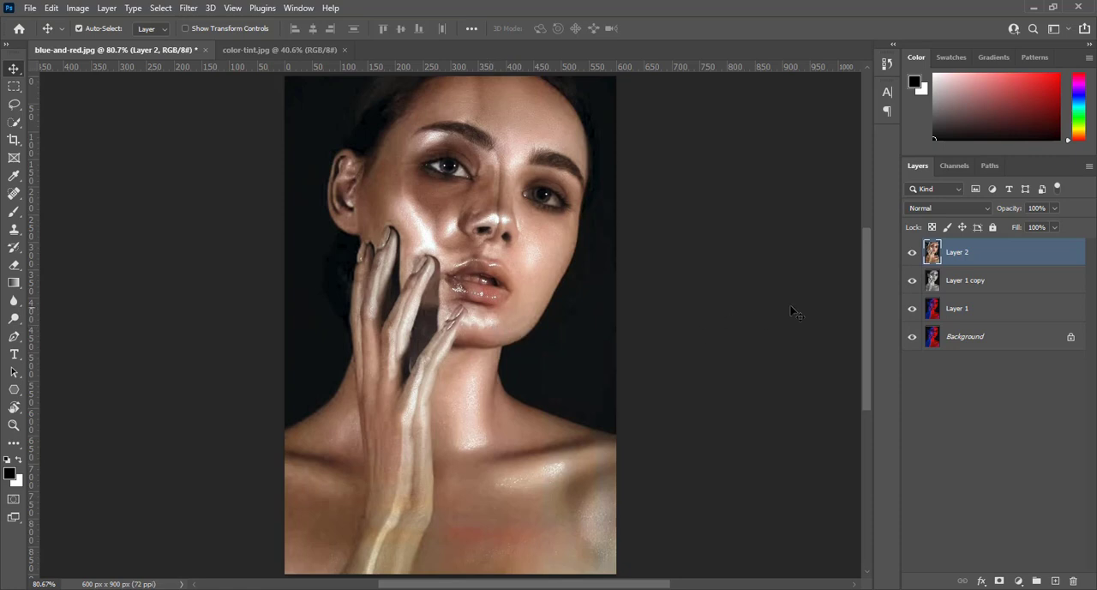
# Group Layer 2 with Layer 1 copy and compare the group with the original colours.
pyautogui.hotkey('ctrl', 'g')
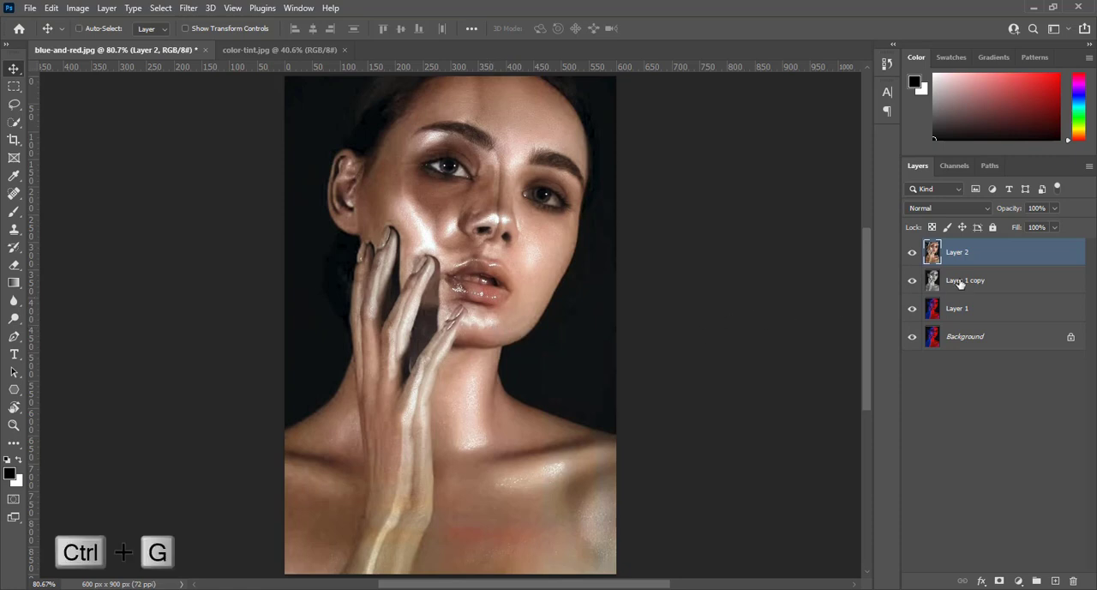
pyautogui.keyDown('shift'); pyautogui.click(947, 280); pyautogui.keyUp('shift')
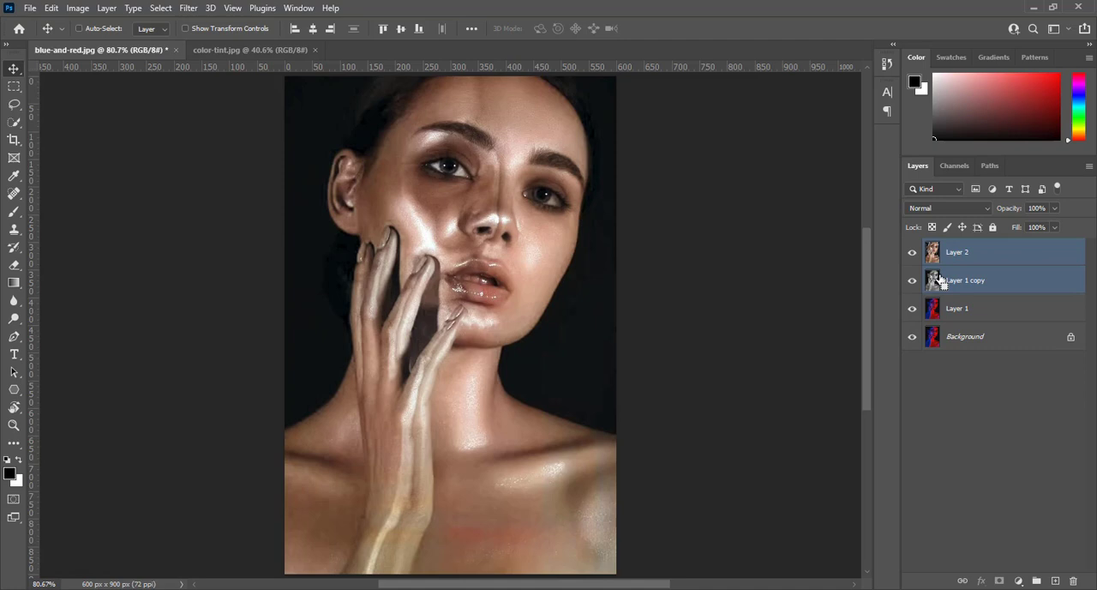
pyautogui.hotkey('ctrl', 'g')
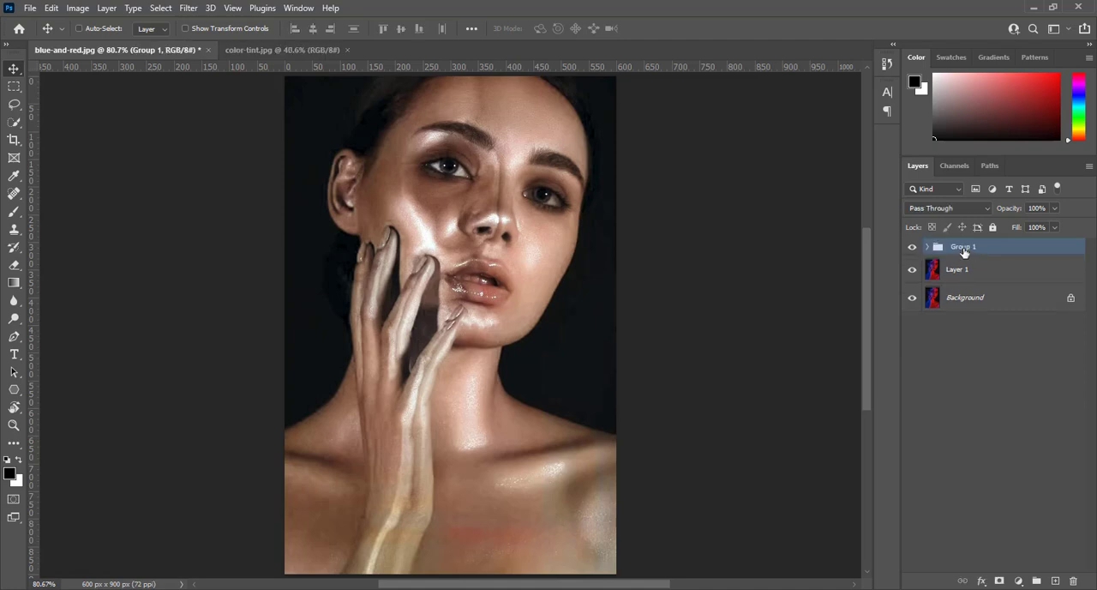
pyautogui.click(912, 247)
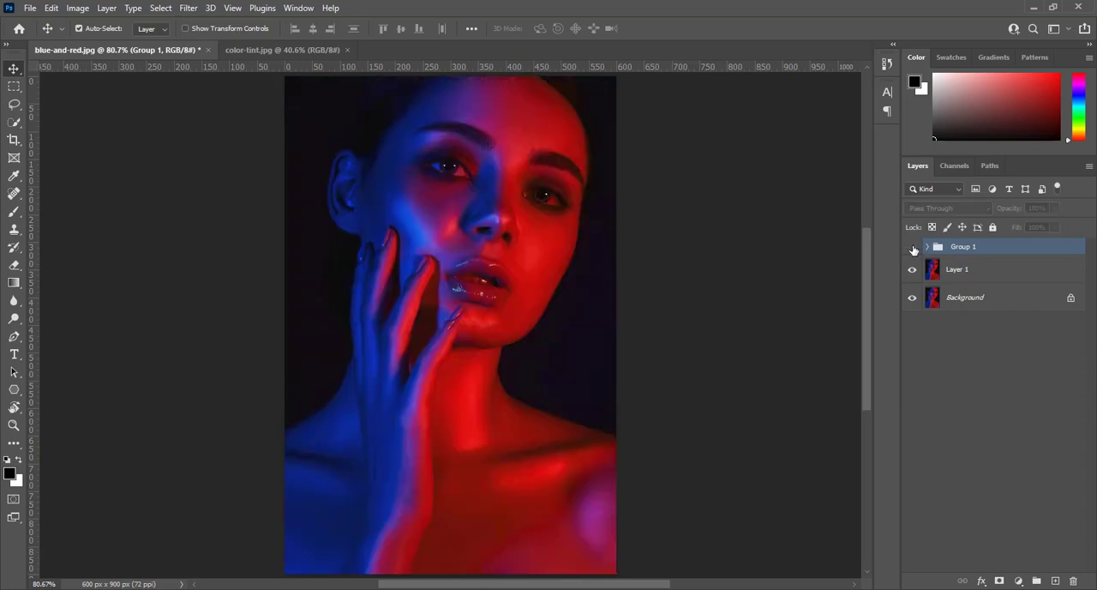
pyautogui.click(912, 247)
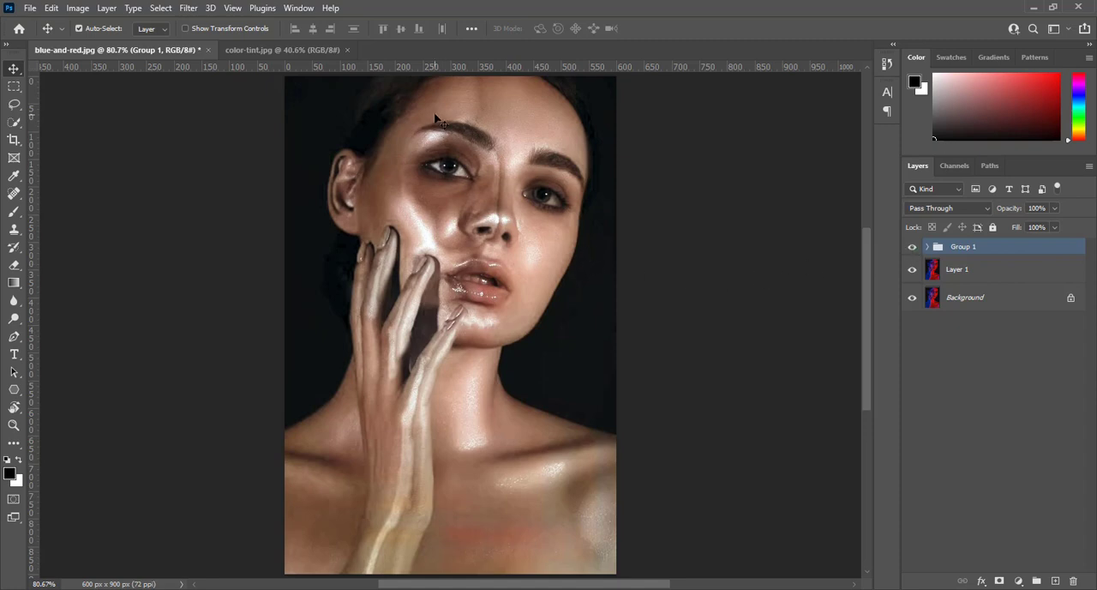
# Add a Solid Color fill layer in red bd0000 above Layer 2 inside Group 1.
pyautogui.click(927, 248)
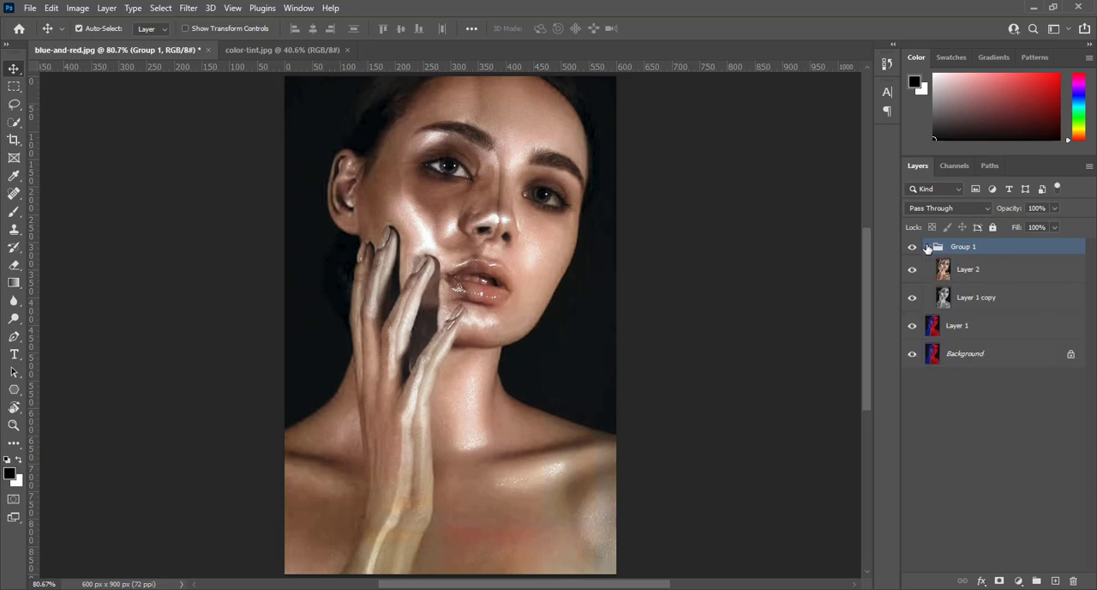
pyautogui.click(970, 274)
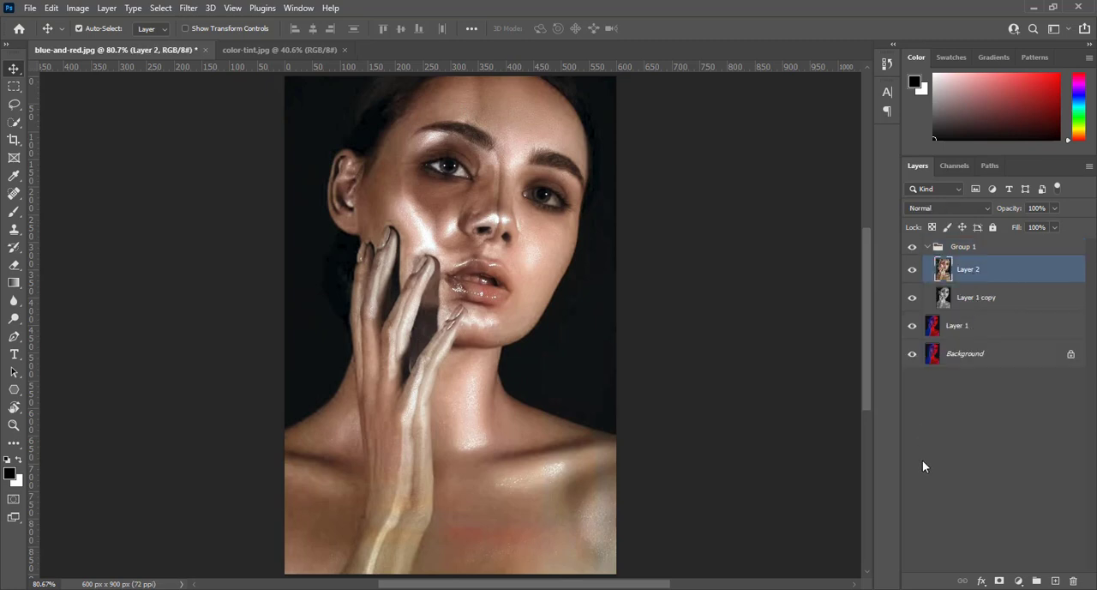
pyautogui.click(1019, 581)
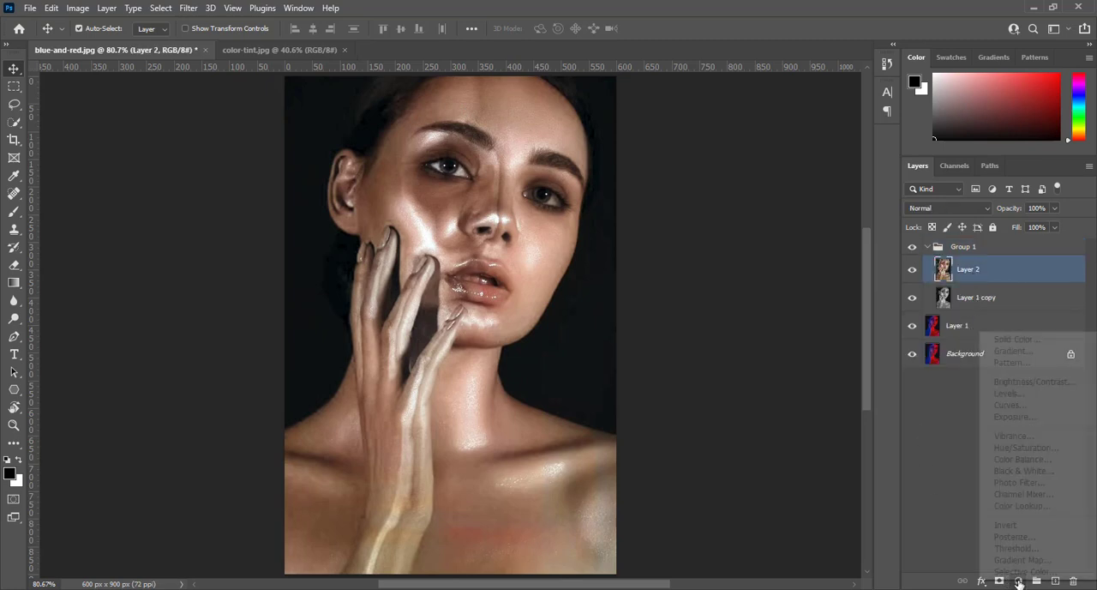
pyautogui.click(1028, 339)
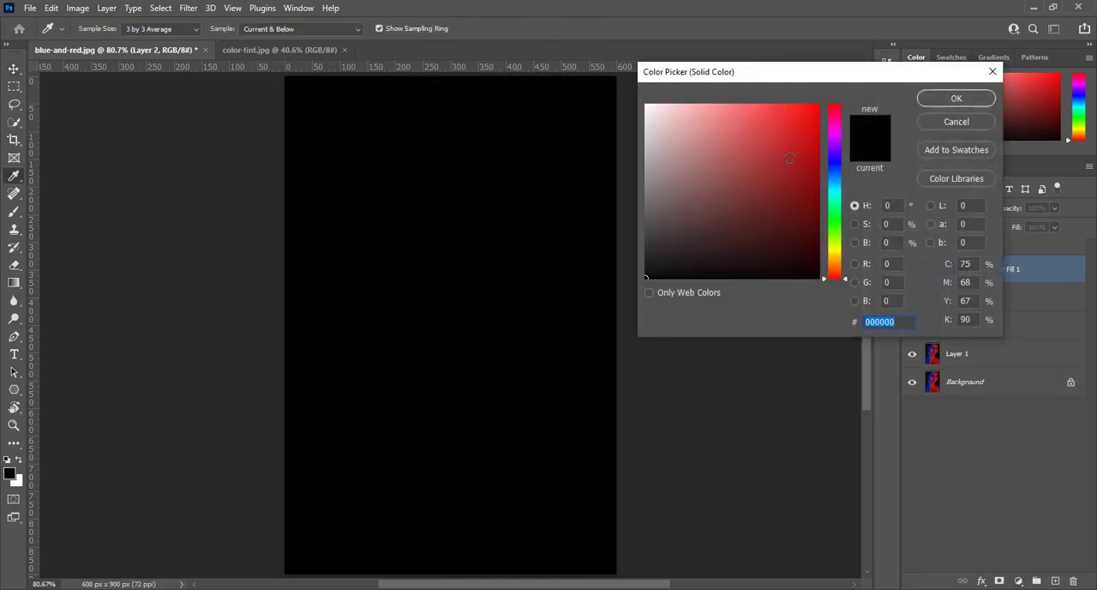
pyautogui.click(813, 150)
pyautogui.click(819, 149)
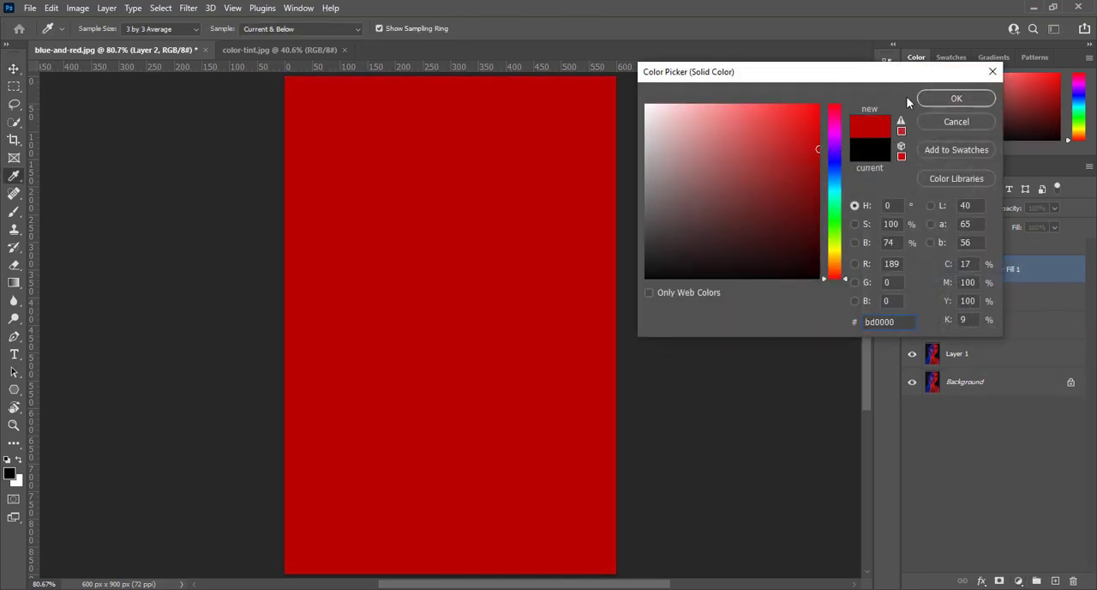
pyautogui.click(932, 97)
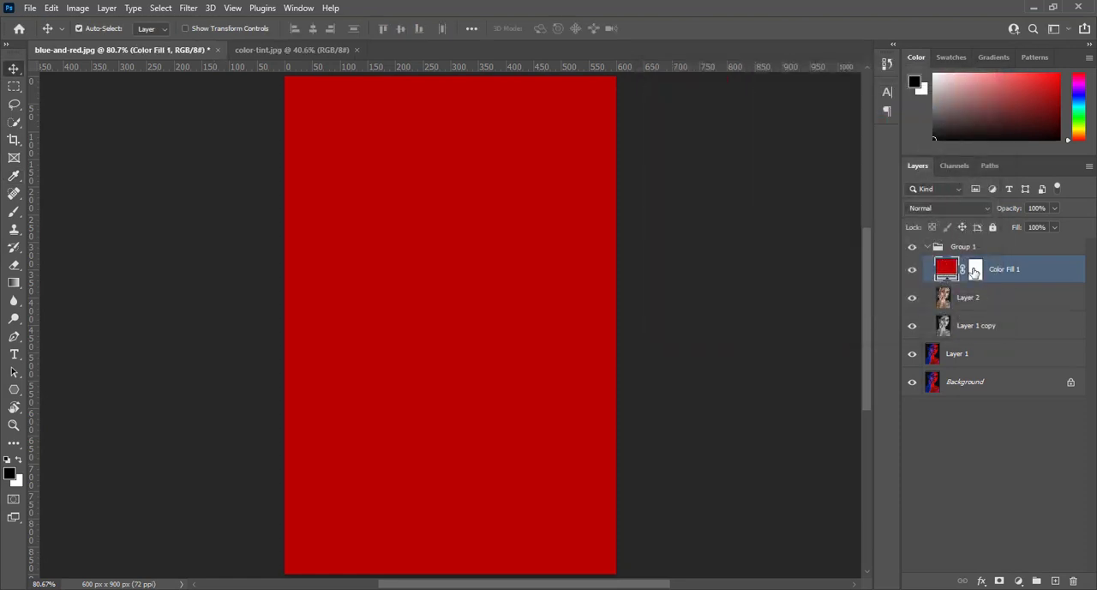
# Invert the layer mask of the red colour fill layer.
pyautogui.click(975, 271)
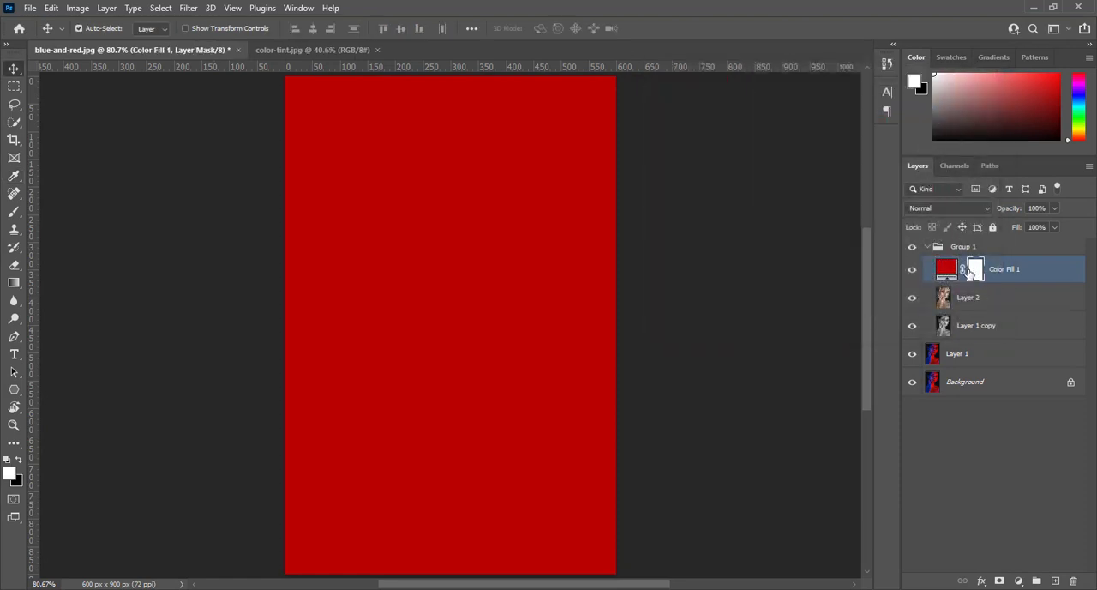
pyautogui.hotkey('ctrl', 'i')
# Hide the red fill with an inverted mask and paint white on the mask over the upper and lower lips.
pyautogui.hotkey('ctrl', 'i')
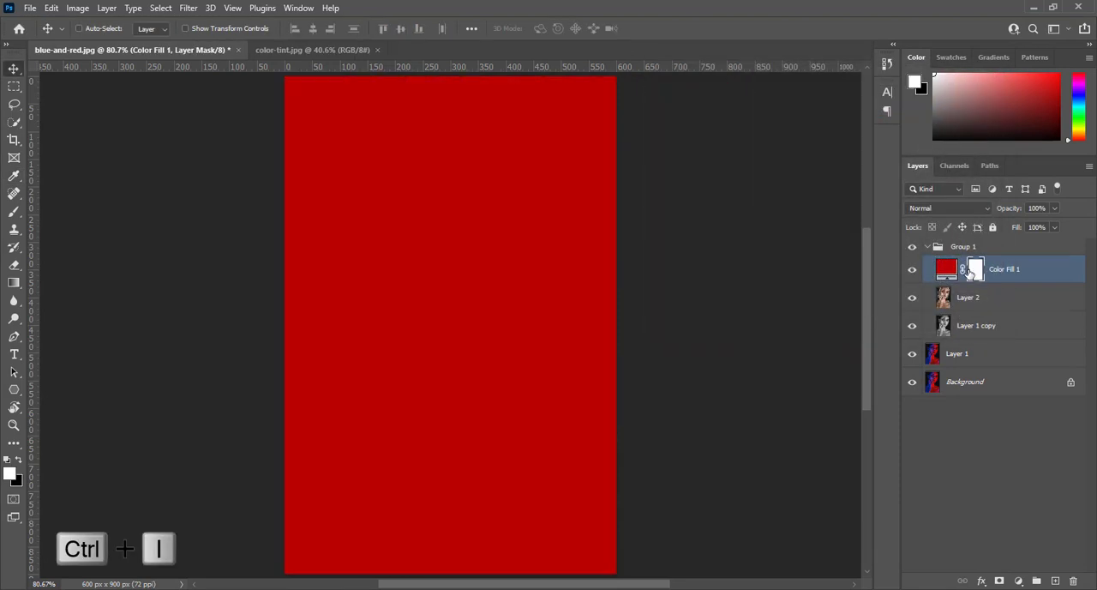
pyautogui.hotkey('ctrl', 'i')
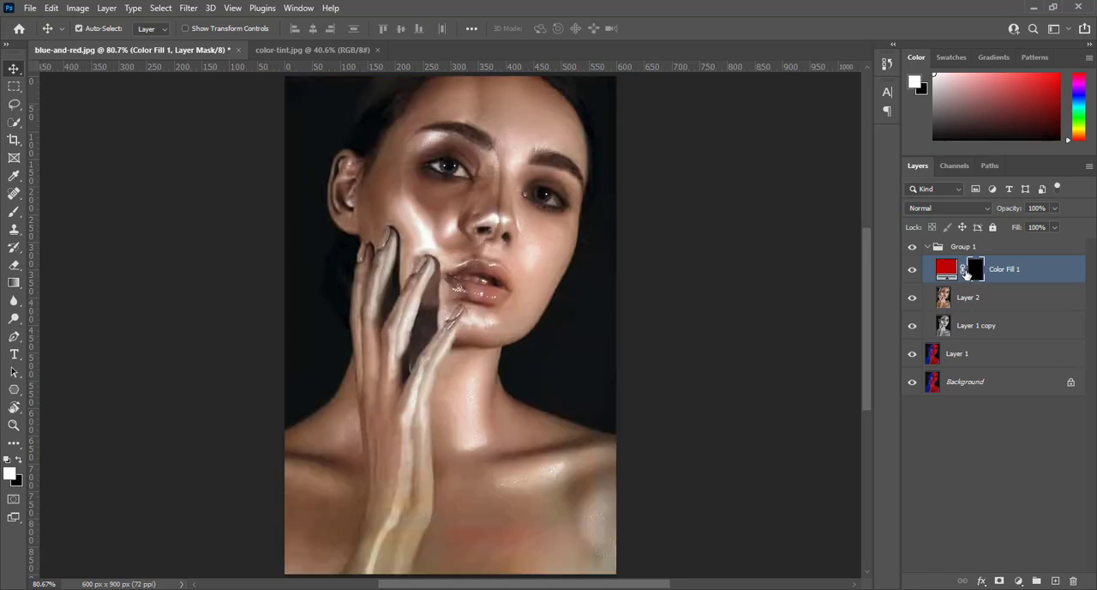
pyautogui.hotkey('ctrl', '+')
pyautogui.hotkey('ctrl', '+')
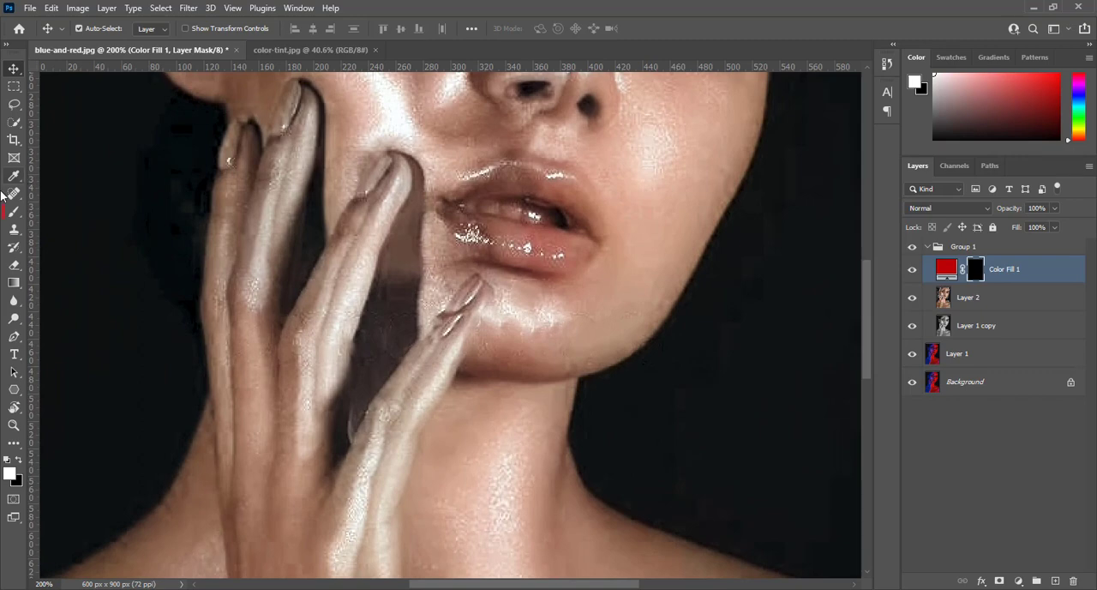
pyautogui.click(13, 213)
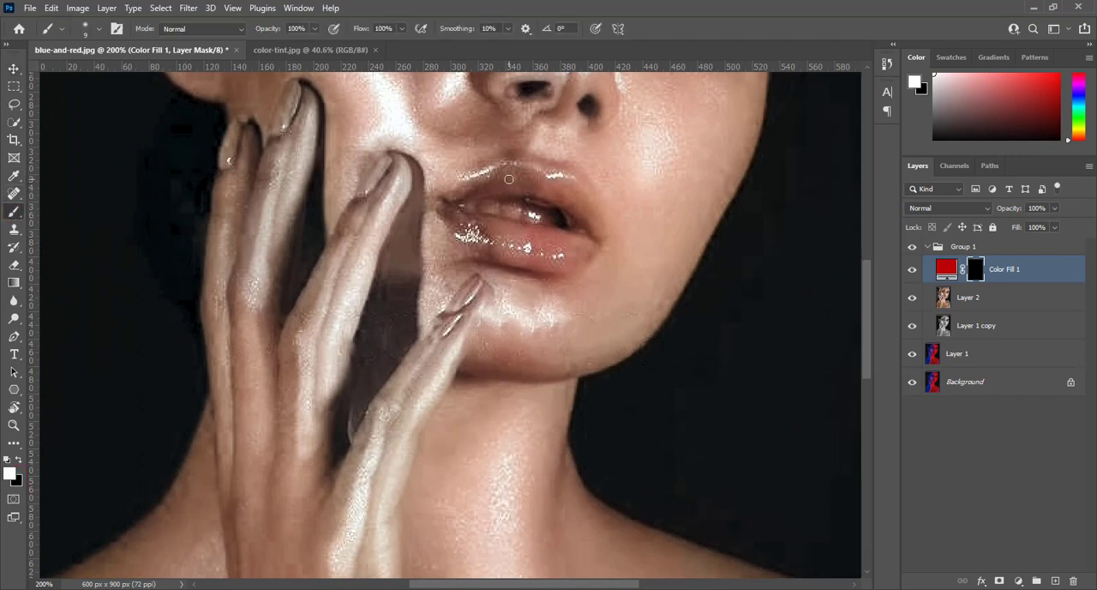
pyautogui.moveTo(509, 179); pyautogui.dragTo(502, 179)
pyautogui.moveTo(511, 170)
pyautogui.mouseDown()
pyautogui.moveTo(449, 199)
pyautogui.moveTo(519, 172)
pyautogui.moveTo(562, 179)
pyautogui.moveTo(594, 230)
pyautogui.moveTo(575, 254)
pyautogui.moveTo(514, 260)
pyautogui.moveTo(441, 206)
pyautogui.moveTo(593, 237)
pyautogui.moveTo(503, 234)
pyautogui.moveTo(469, 198)
pyautogui.moveTo(576, 207)
pyautogui.moveTo(546, 184)
pyautogui.moveTo(565, 187)
pyautogui.moveTo(490, 234)
pyautogui.moveTo(550, 252)
pyautogui.moveTo(519, 255)
pyautogui.moveTo(529, 233)
pyautogui.moveTo(475, 223)
pyautogui.moveTo(501, 172)
pyautogui.moveTo(542, 177)
pyautogui.mouseUp()
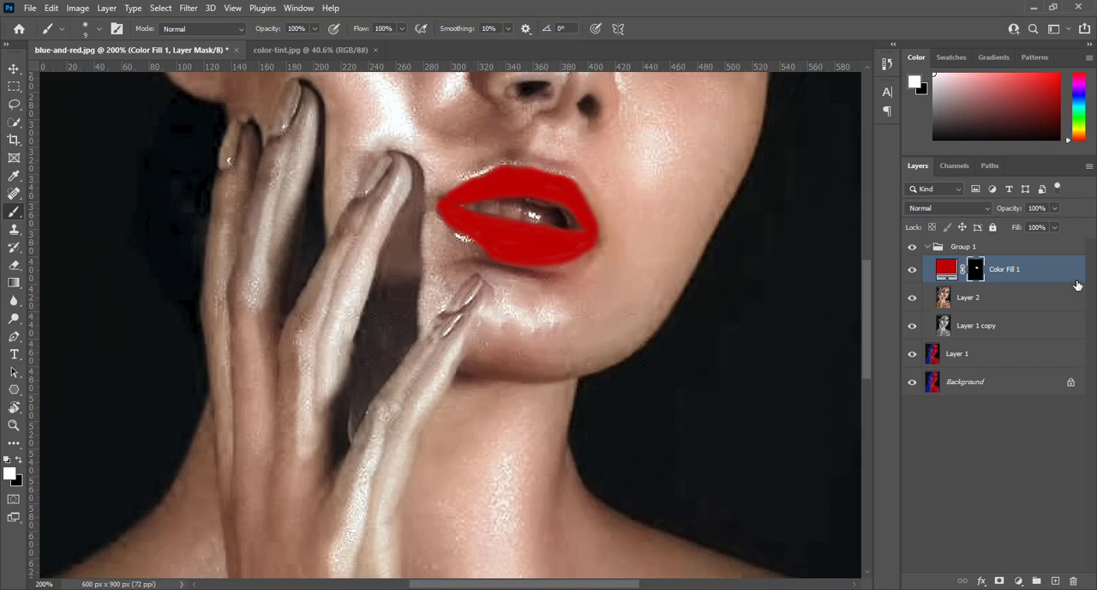
# Set the red fill layer's Blend If underlying range to split shadows 0/167 and split highlights 19/255.
pyautogui.hotkey('ctrl', '2')
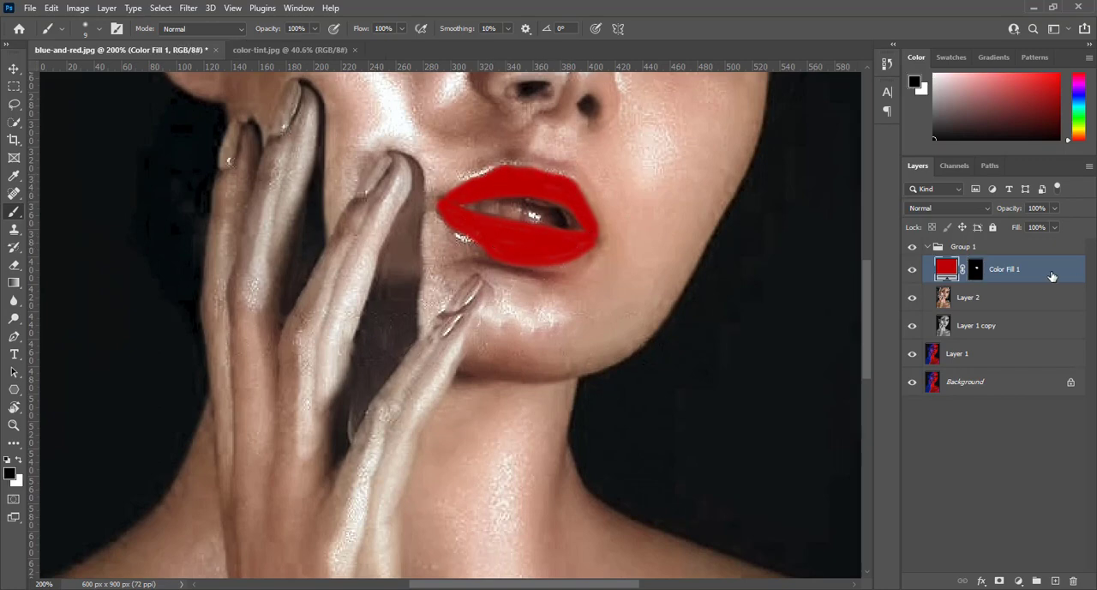
pyautogui.doubleClick(1052, 275)
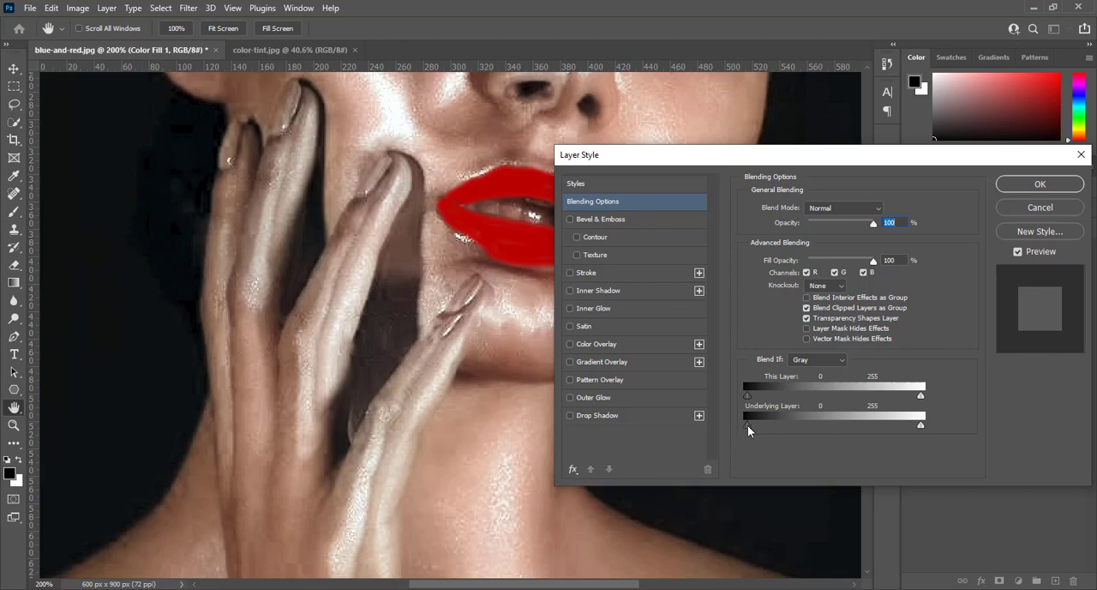
pyautogui.press('alt')
pyautogui.moveTo(749, 429); pyautogui.dragTo(839, 424)
pyautogui.moveTo(532, 584); pyautogui.dragTo(564, 585)
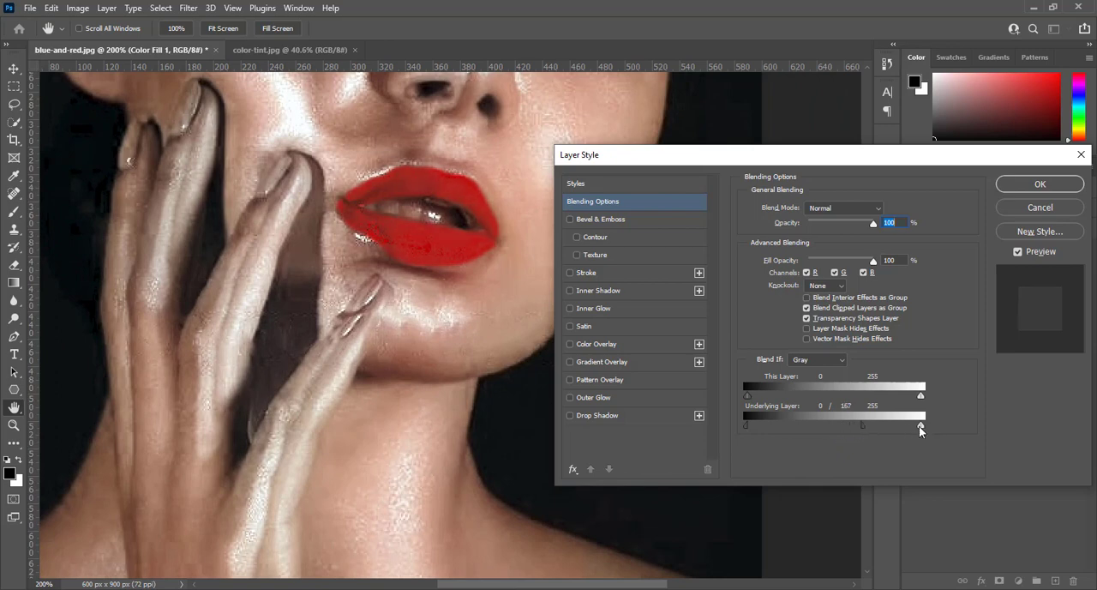
pyautogui.press('alt')
pyautogui.moveTo(921, 429); pyautogui.dragTo(783, 427)
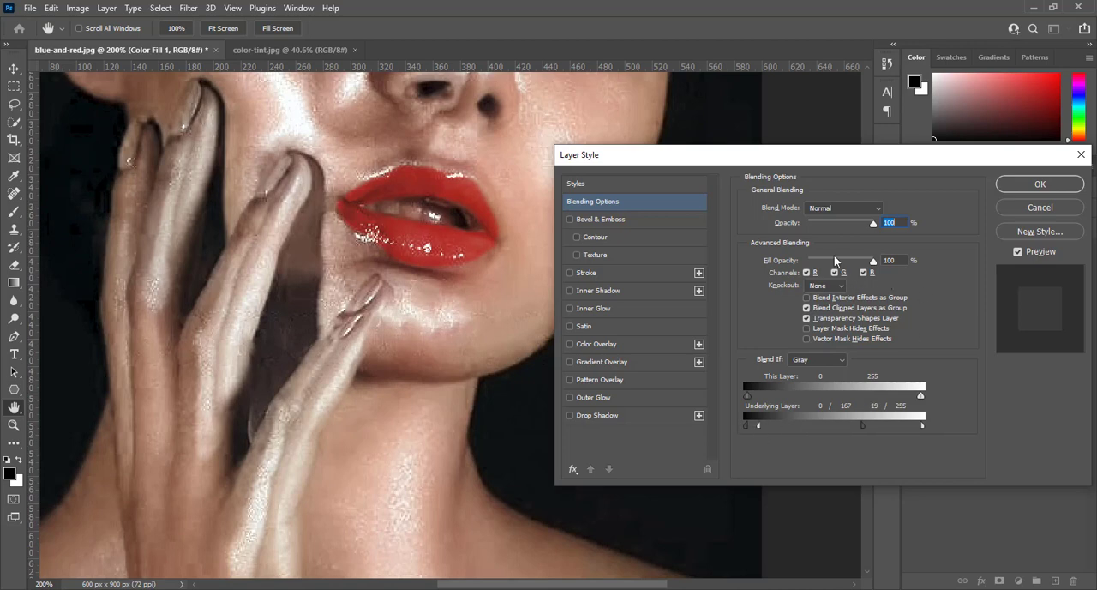
pyautogui.click(1028, 185)
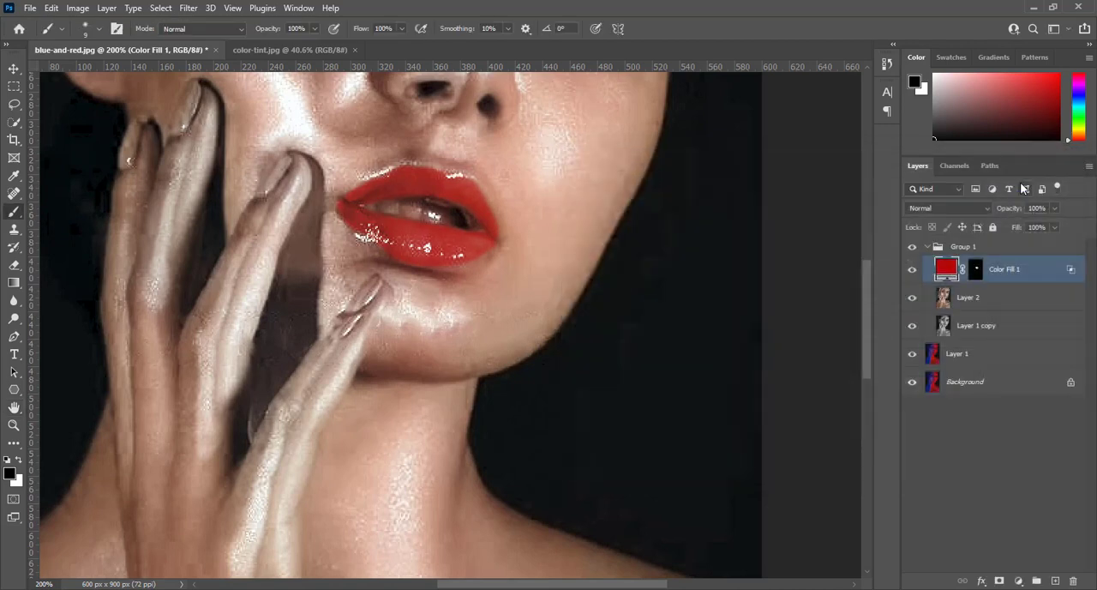
# Set the Color Fill 1 layer's blend mode to Multiply and its opacity to 80%.
pyautogui.click(947, 208)
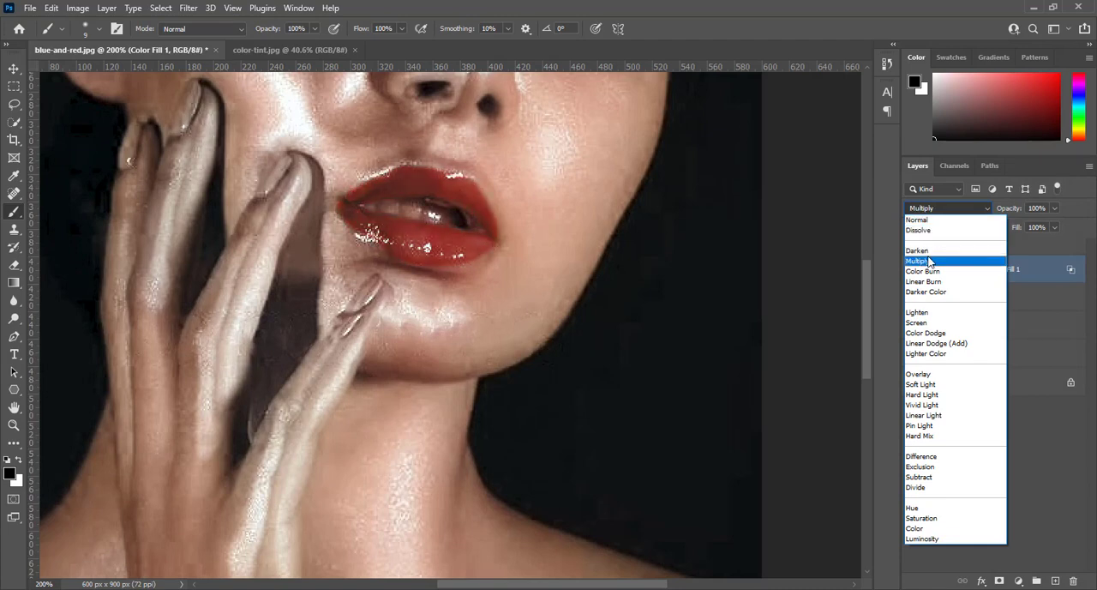
pyautogui.click(930, 260)
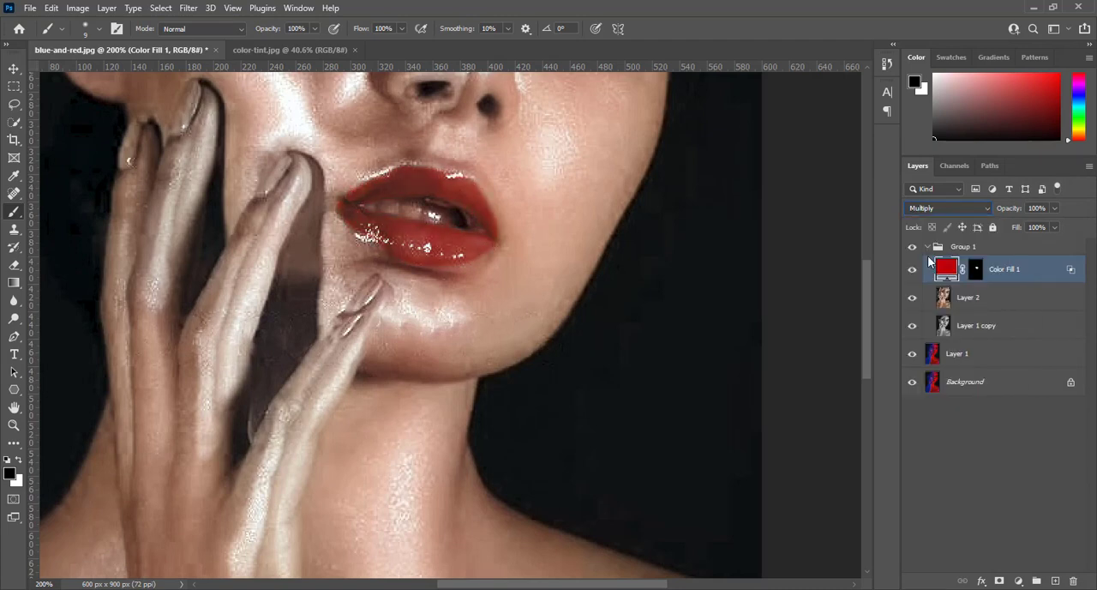
pyautogui.hotkey('ctrl', '0')
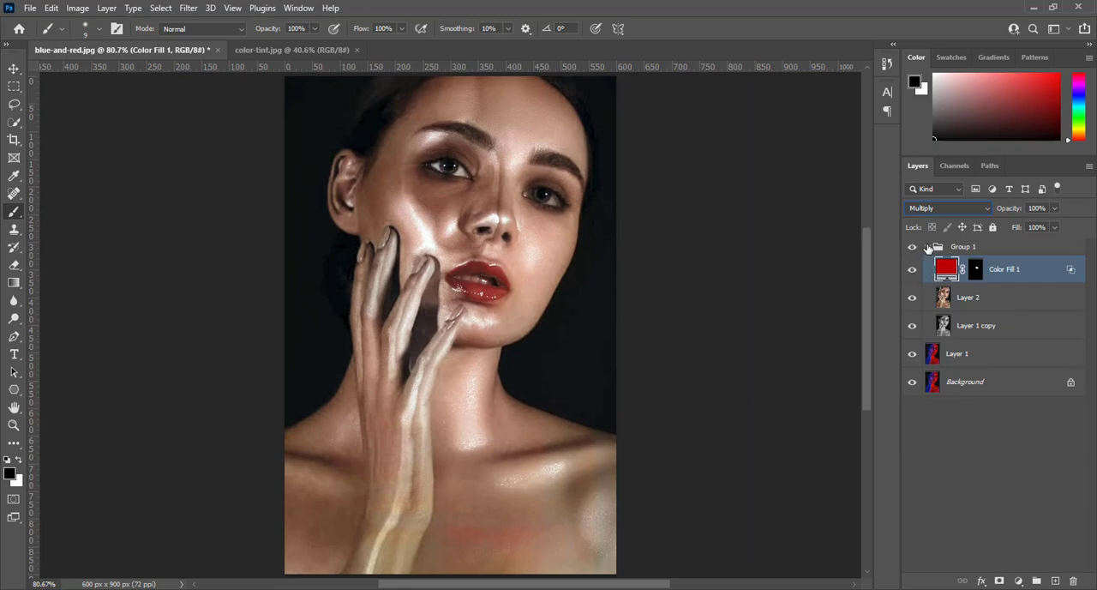
pyautogui.click(928, 248)
pyautogui.click(929, 248)
pyautogui.click(952, 269)
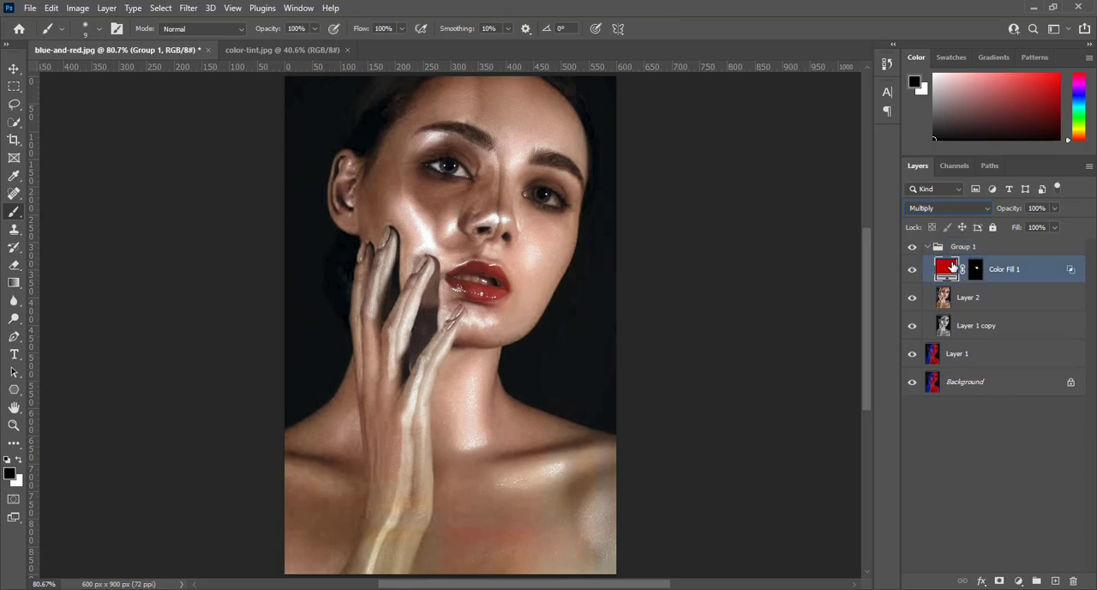
pyautogui.click(1046, 208)
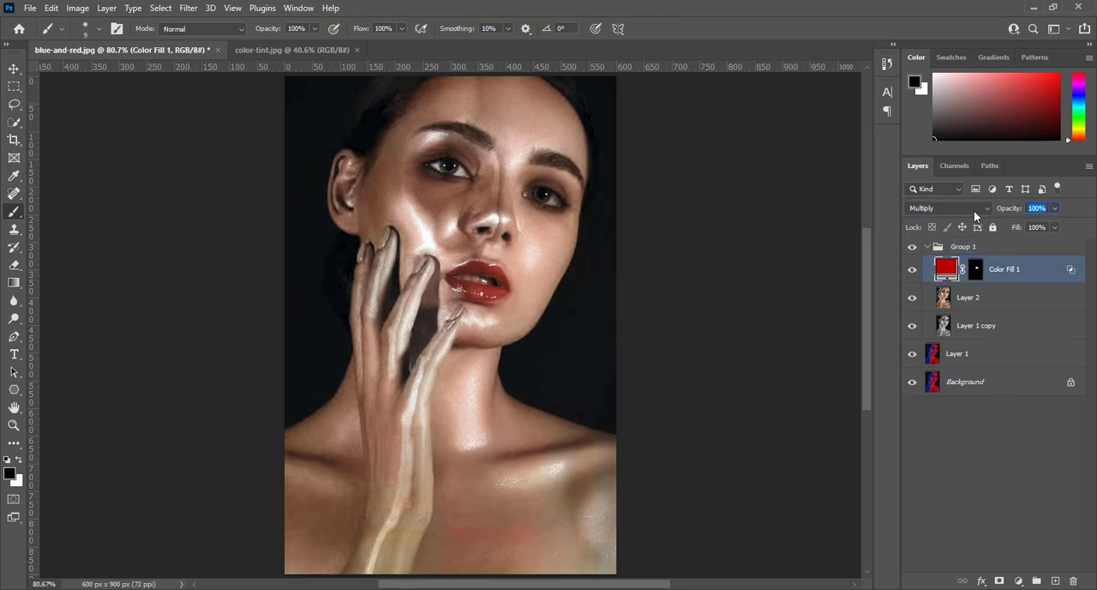
pyautogui.write('80')
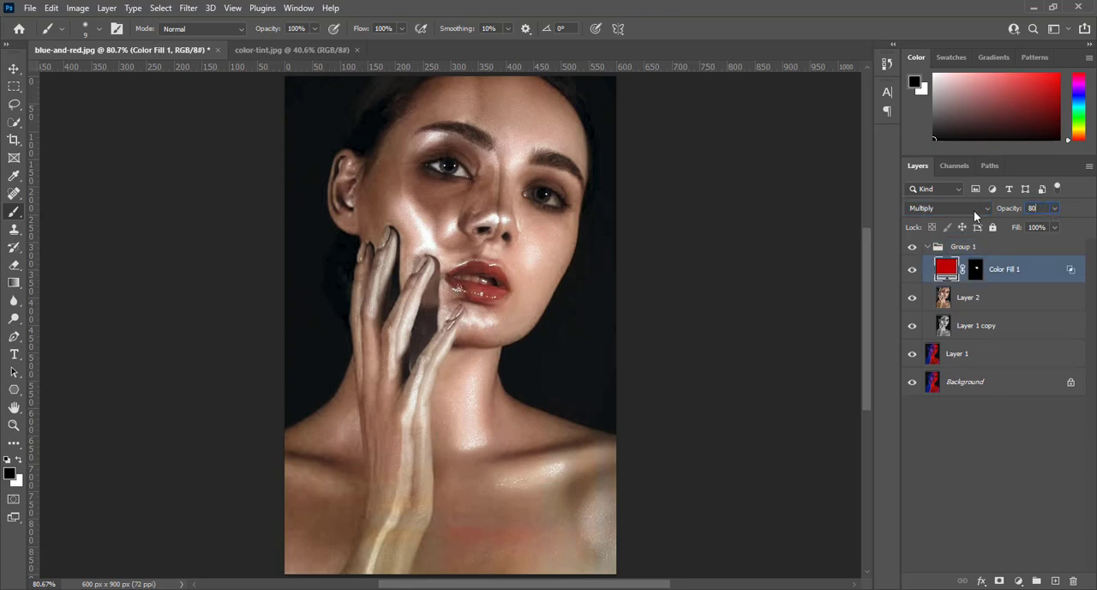
# Compare the corrected Group 1 with the original blue and red portrait by toggling the group's visibility.
pyautogui.click(926, 247)
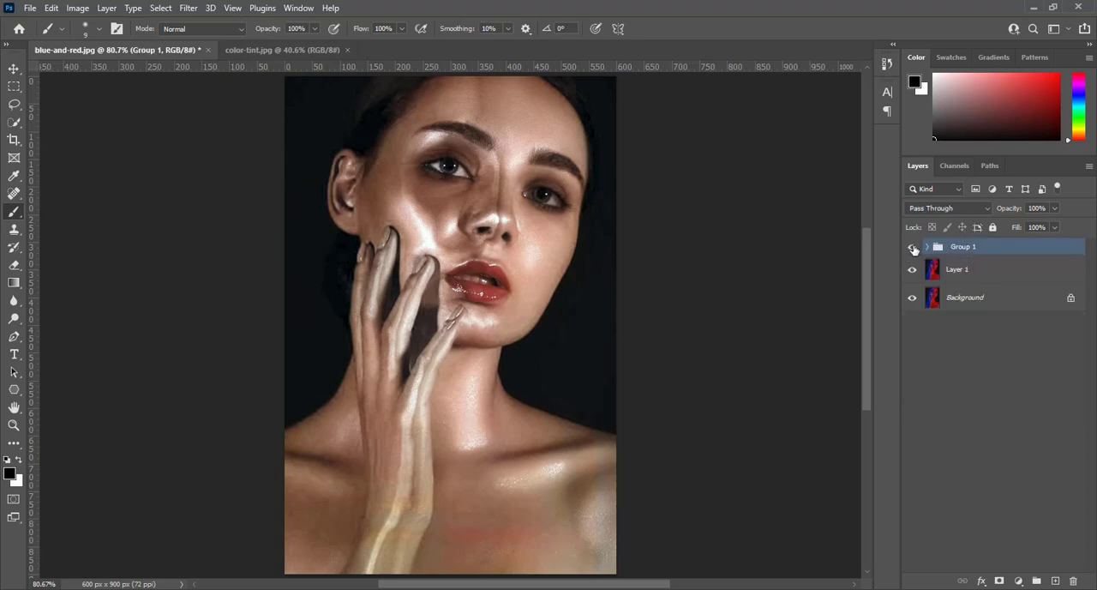
pyautogui.click(912, 247)
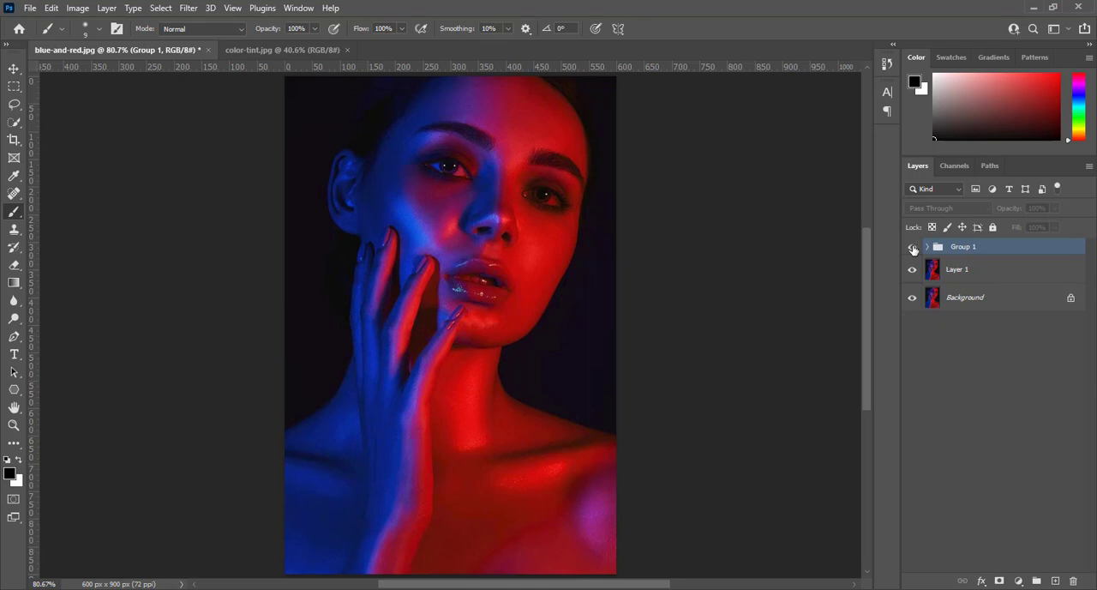
pyautogui.click(912, 247)
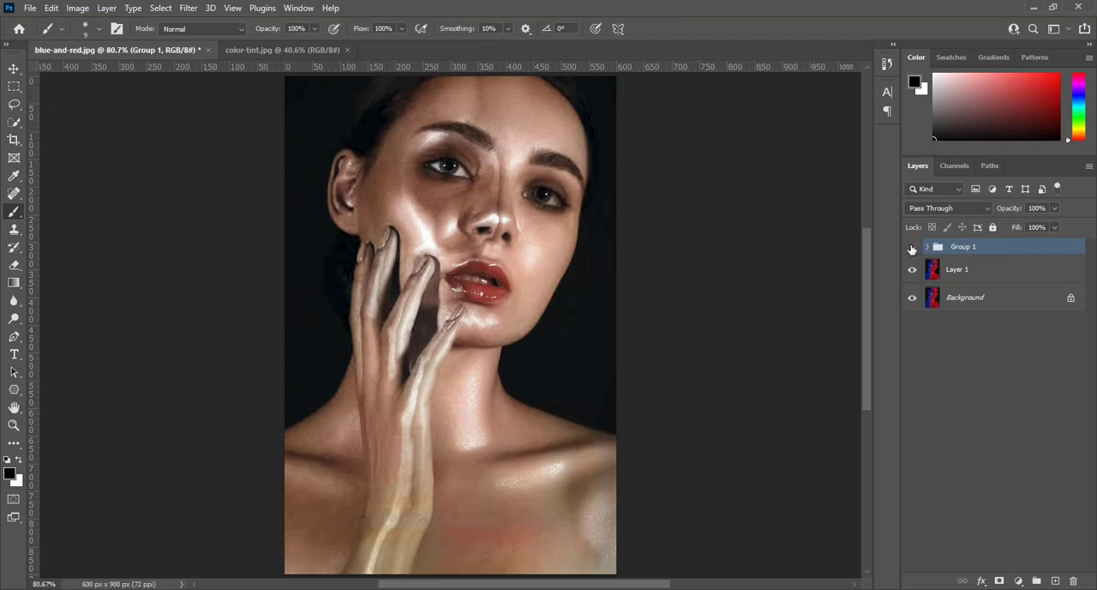
pyautogui.click(912, 249)
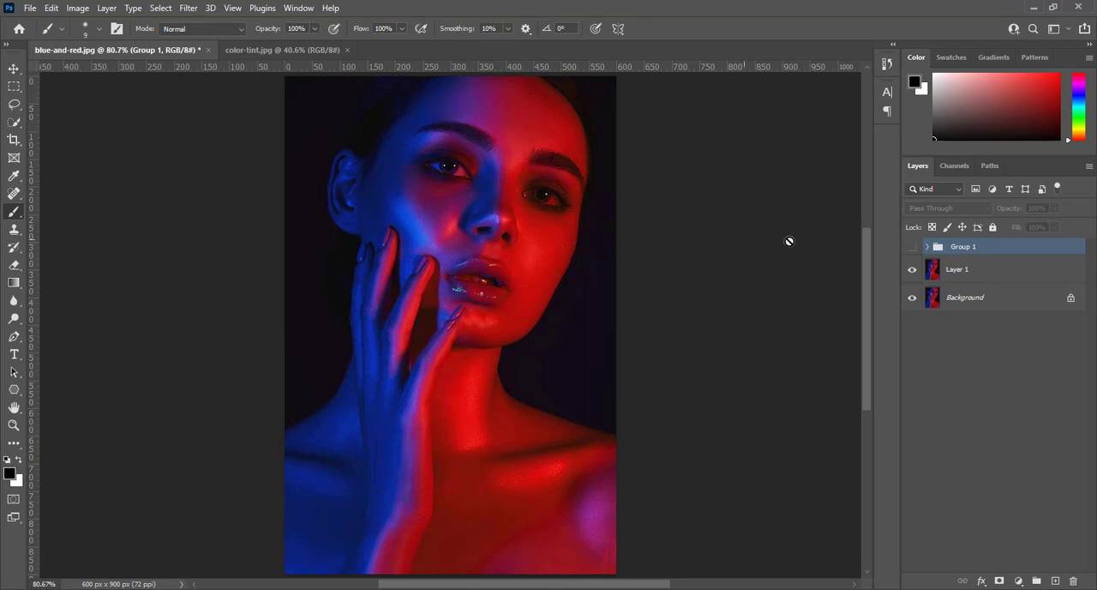
pyautogui.click(912, 247)
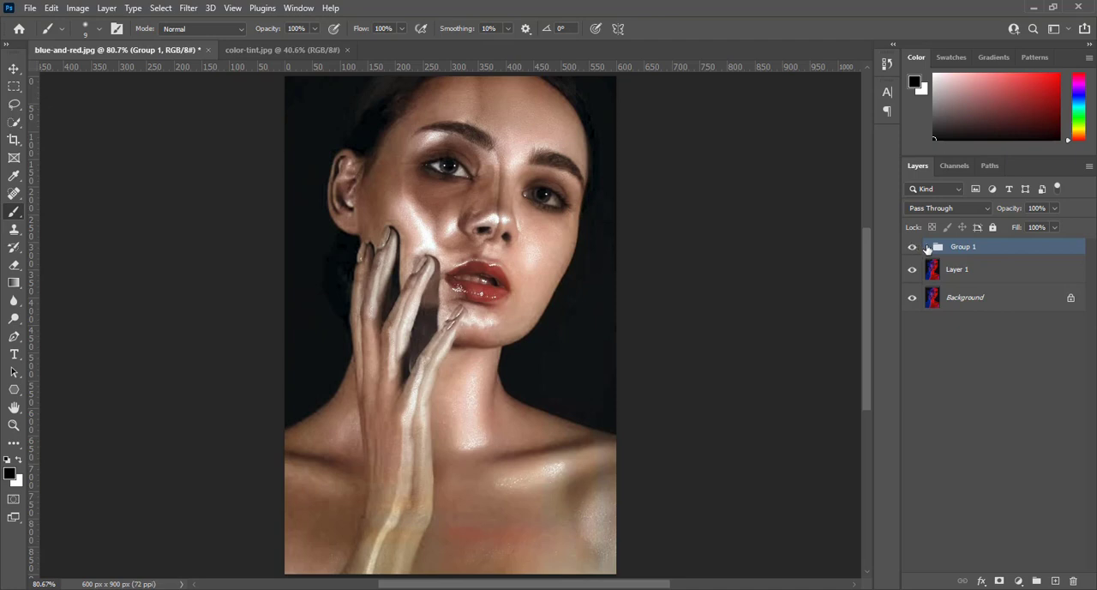
# Select Layer 2 inside Group 1 and set up the Mixer Brush Tool with the Wet, Heavy Mix preset.
pyautogui.click(927, 247)
pyautogui.click(943, 300)
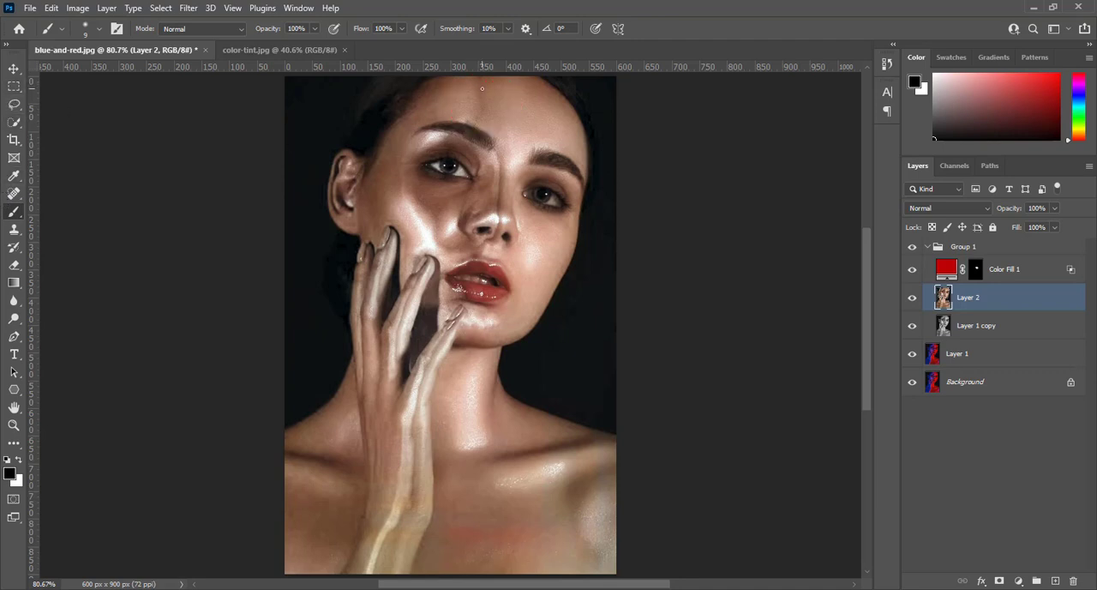
pyautogui.hotkey('ctrl', '1')
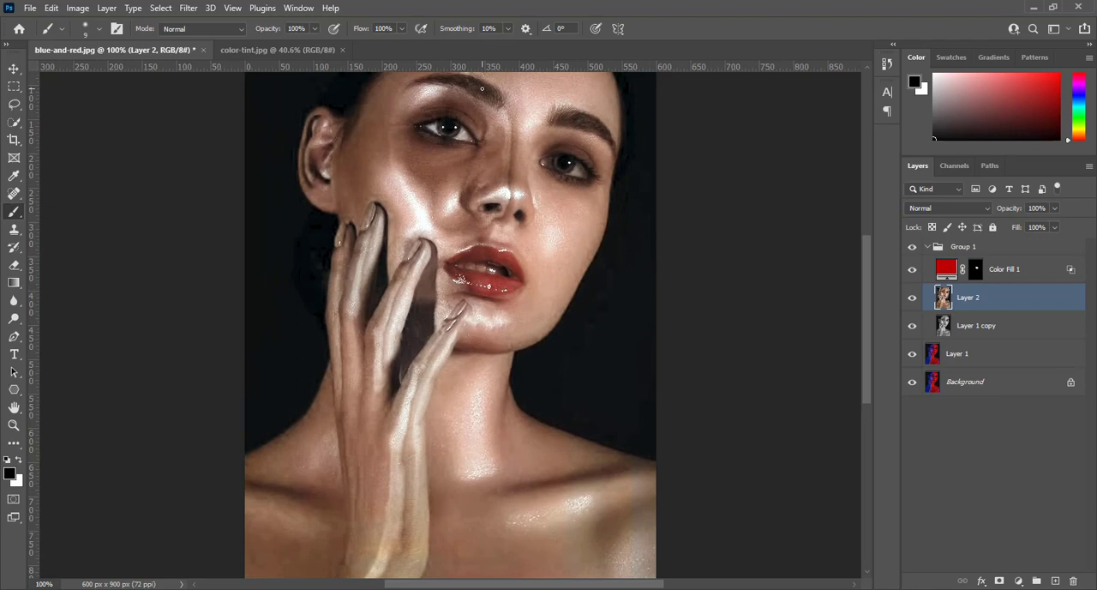
pyautogui.scroll(5, 481, 89)
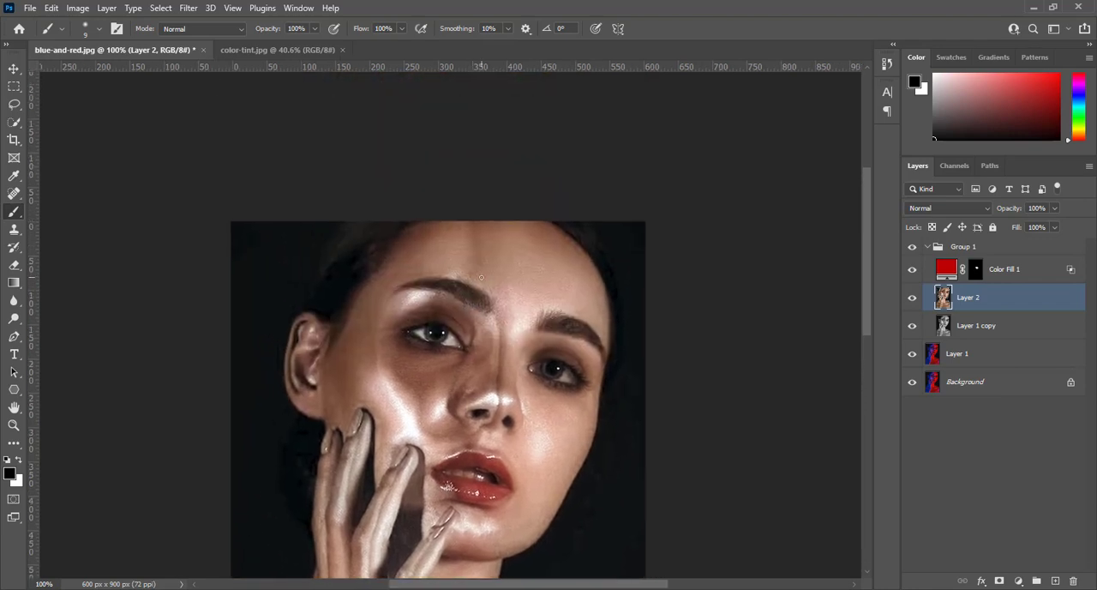
pyautogui.hotkey('ctrl', '+')
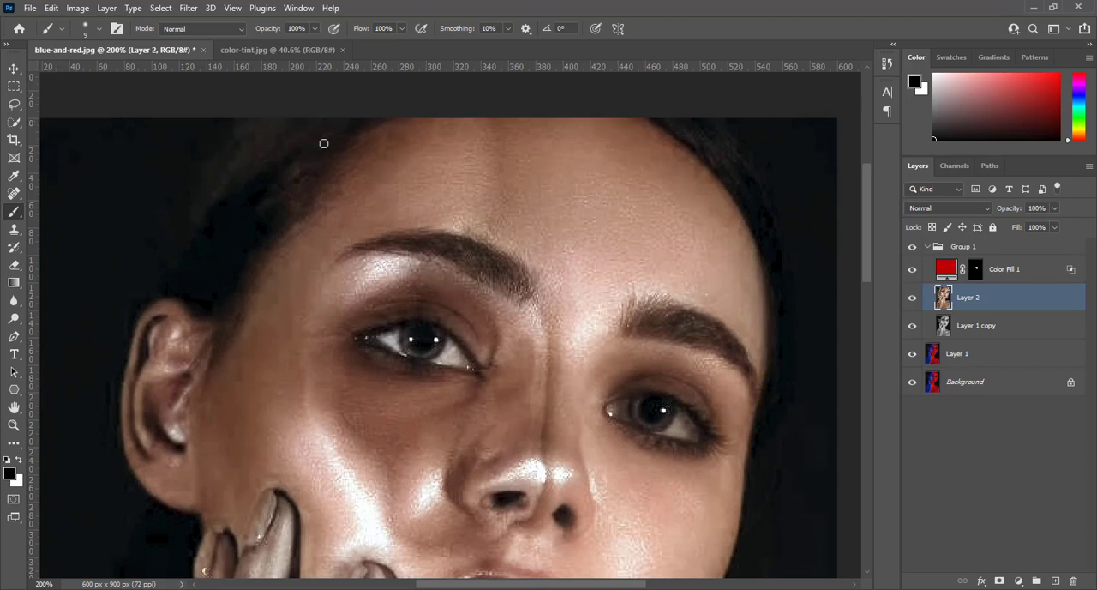
pyautogui.rightClick(12, 214)
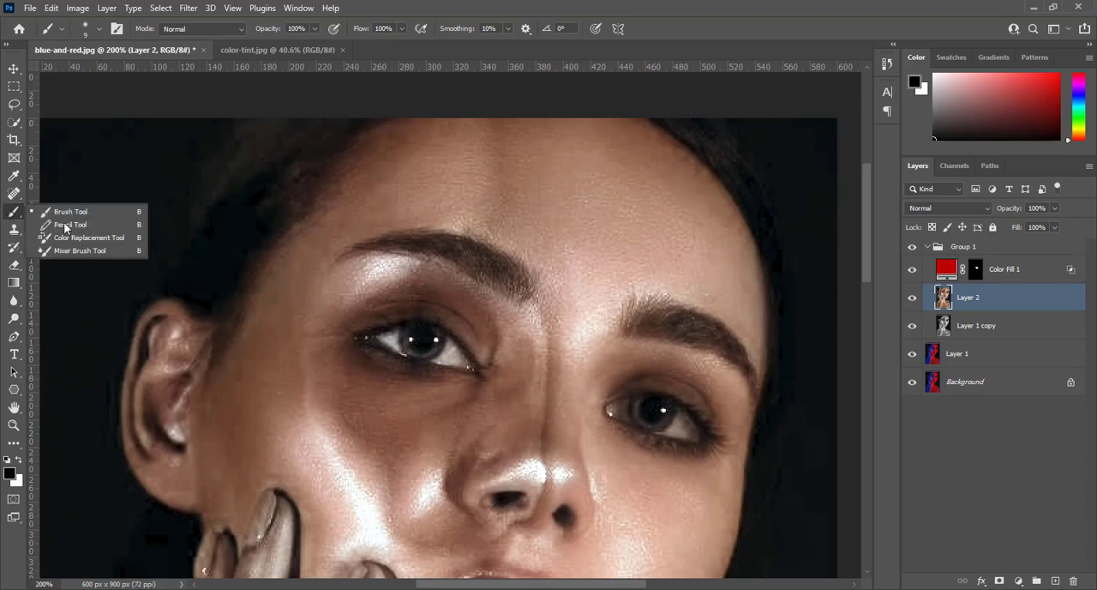
pyautogui.click(103, 250)
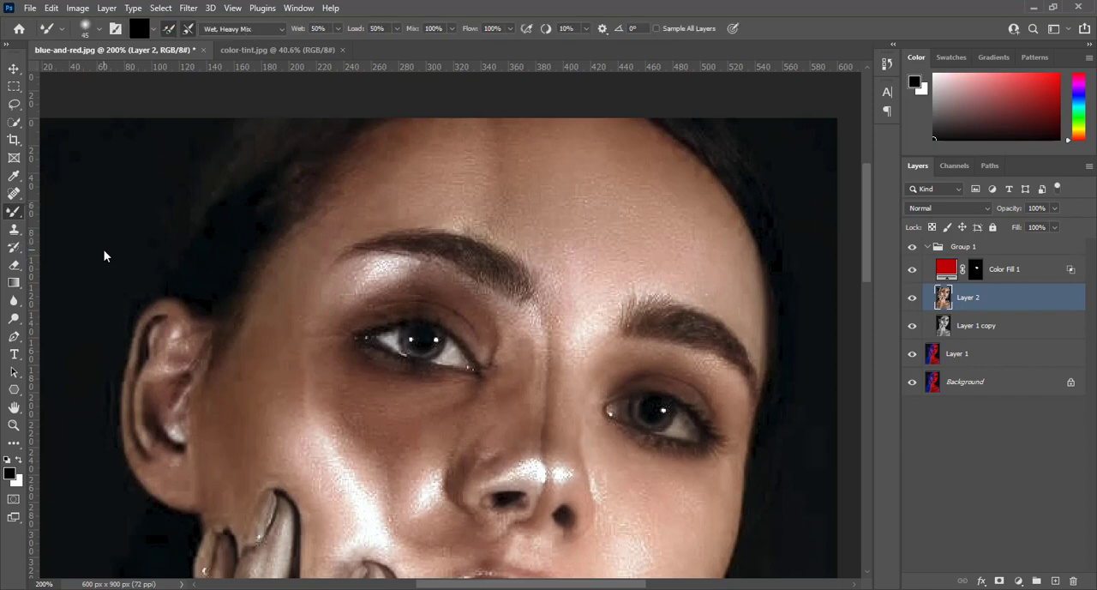
pyautogui.click(279, 30)
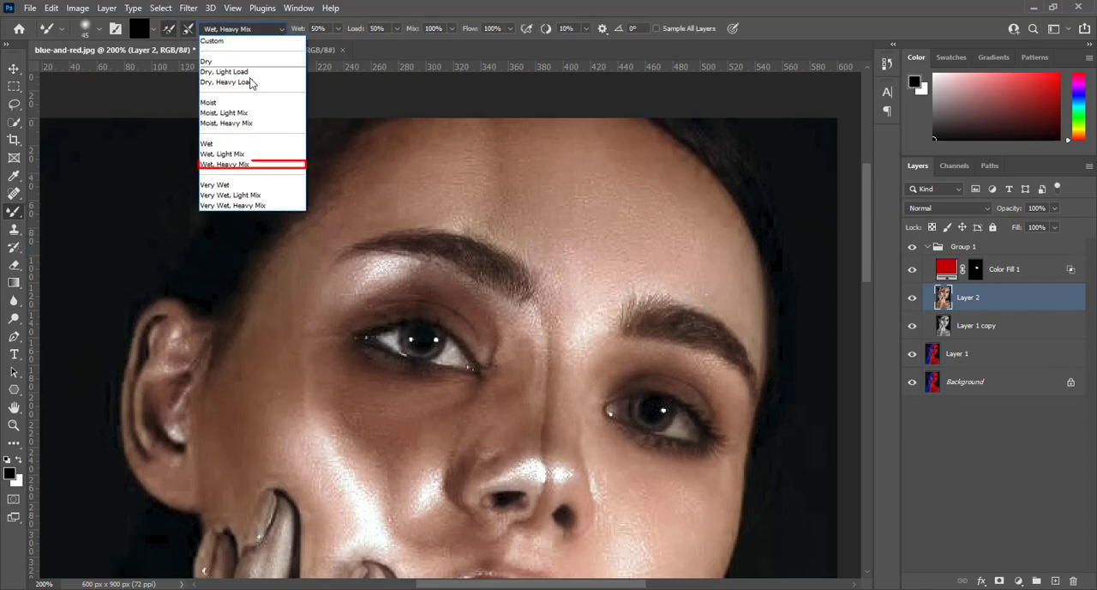
pyautogui.click(251, 164)
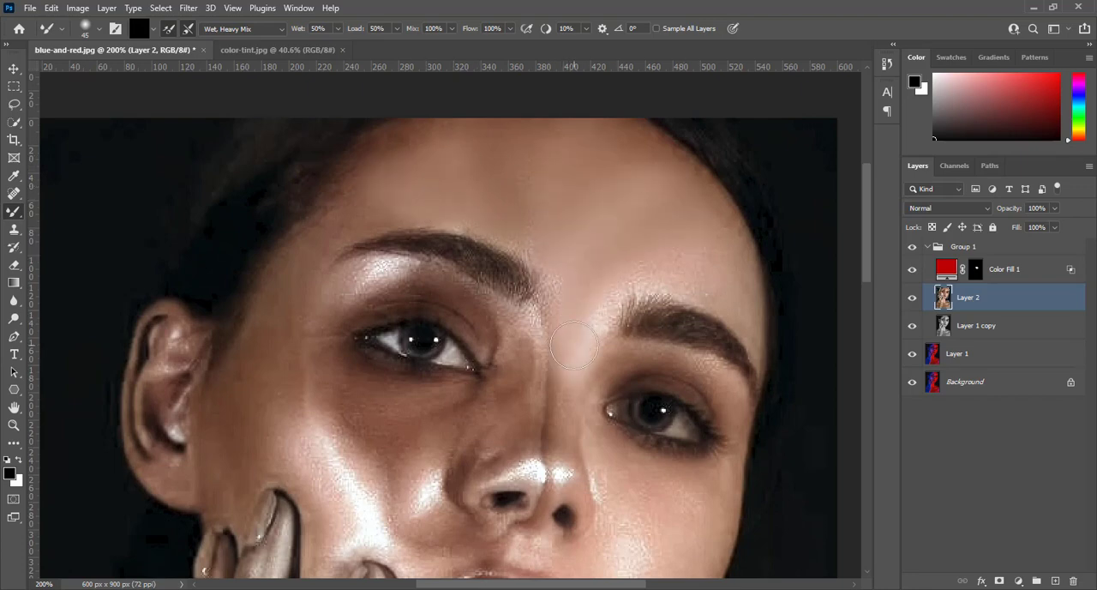
# Blend the uneven skin tones on the forehead, cheek and nose of Layer 2 with the Mixer Brush.
pyautogui.moveTo(572, 342); pyautogui.dragTo(594, 231)
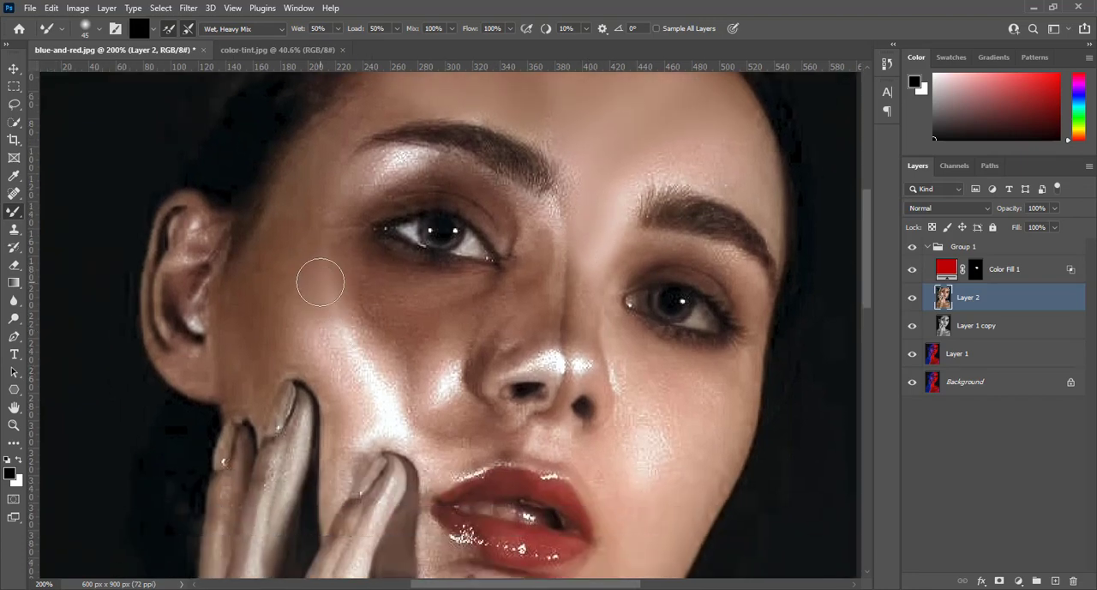
pyautogui.moveTo(321, 282)
pyautogui.mouseDown()
pyautogui.moveTo(338, 346)
pyautogui.moveTo(387, 407)
pyautogui.moveTo(388, 381)
pyautogui.moveTo(343, 303)
pyautogui.moveTo(361, 292)
pyautogui.mouseUp()
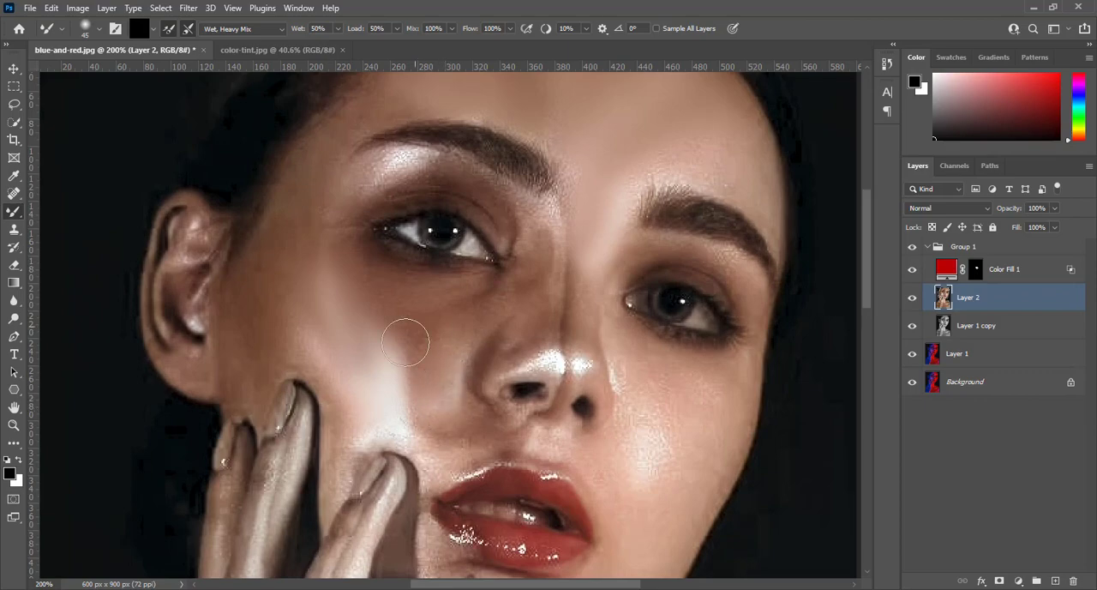
pyautogui.moveTo(540, 220); pyautogui.dragTo(552, 319)
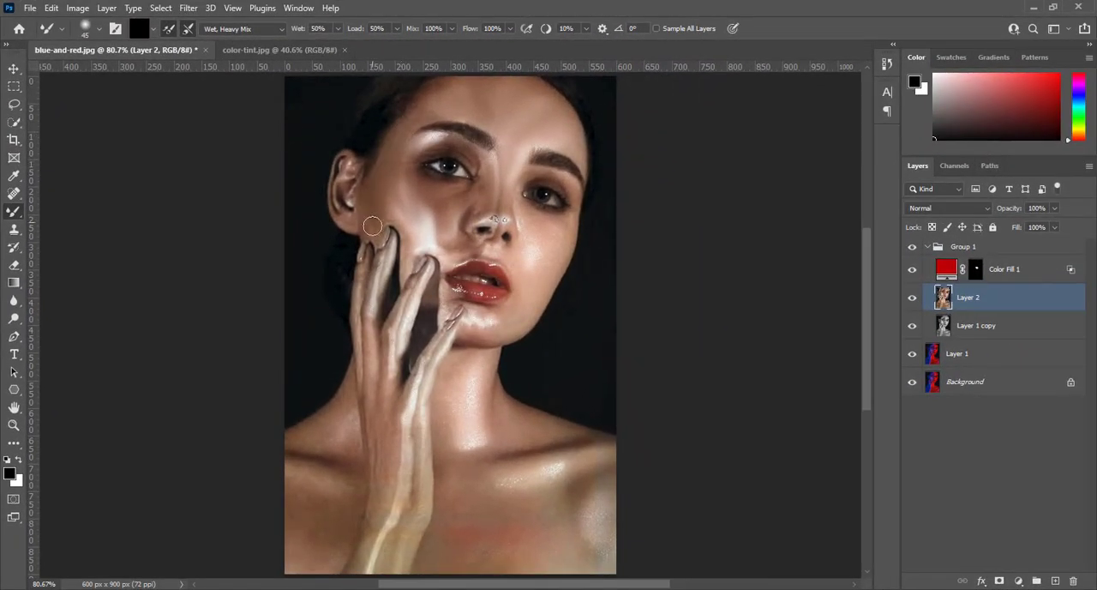
# Compare Group 1 with the original, and blend the harsh tones on the hand and forearm with the Mixer Brush.
pyautogui.click(911, 248)
pyautogui.click(912, 248)
pyautogui.moveTo(418, 378)
pyautogui.mouseDown()
pyautogui.moveTo(365, 569)
pyautogui.moveTo(405, 413)
pyautogui.mouseUp()
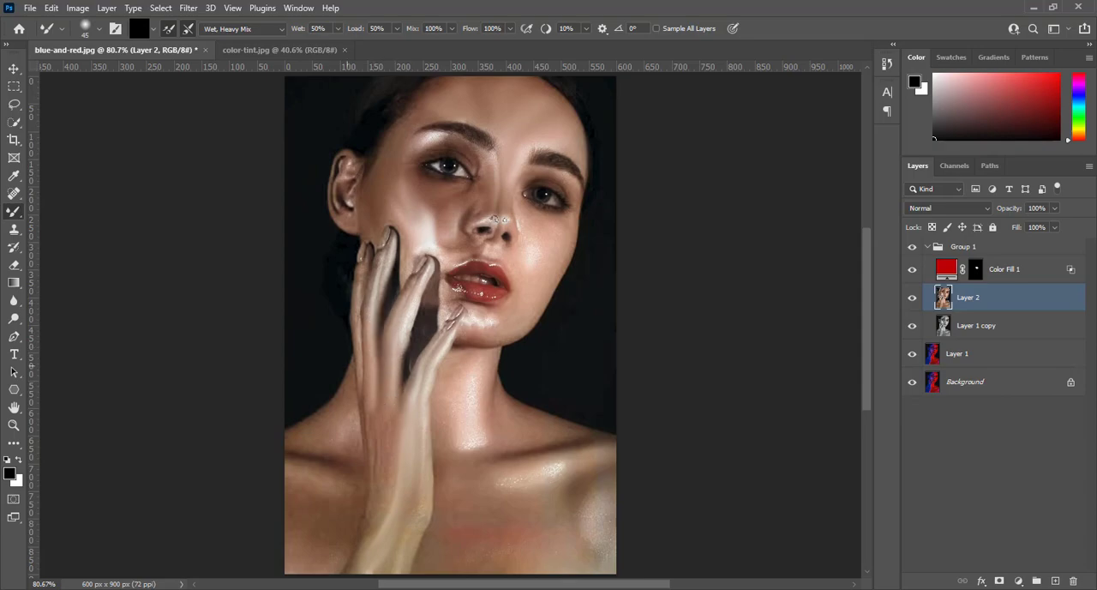